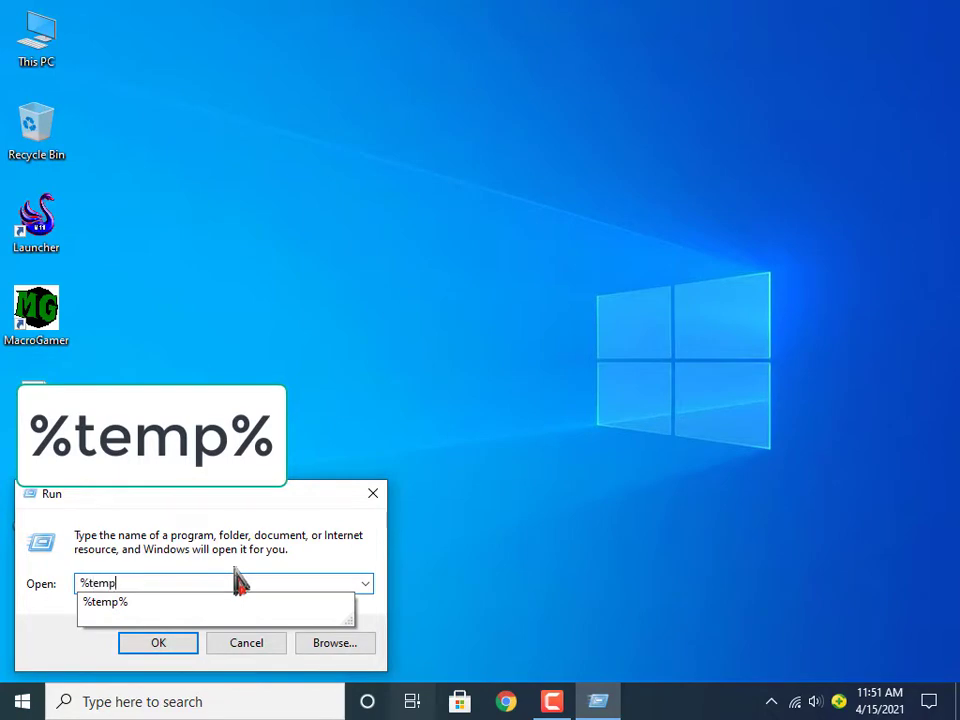
# - Open the %temp% folder through Run and delete everything in it, skipping the file that is in use
pyautogui.write('%')
pyautogui.click(141, 645)
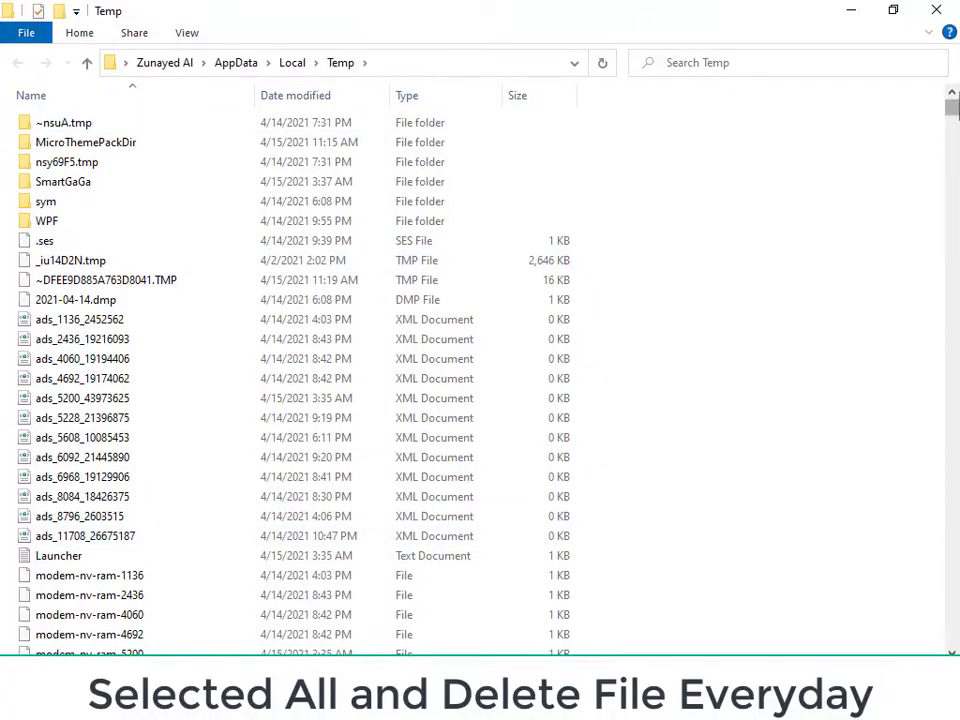
pyautogui.moveTo(613, 122); pyautogui.dragTo(96, 476)
pyautogui.rightClick(313, 396)
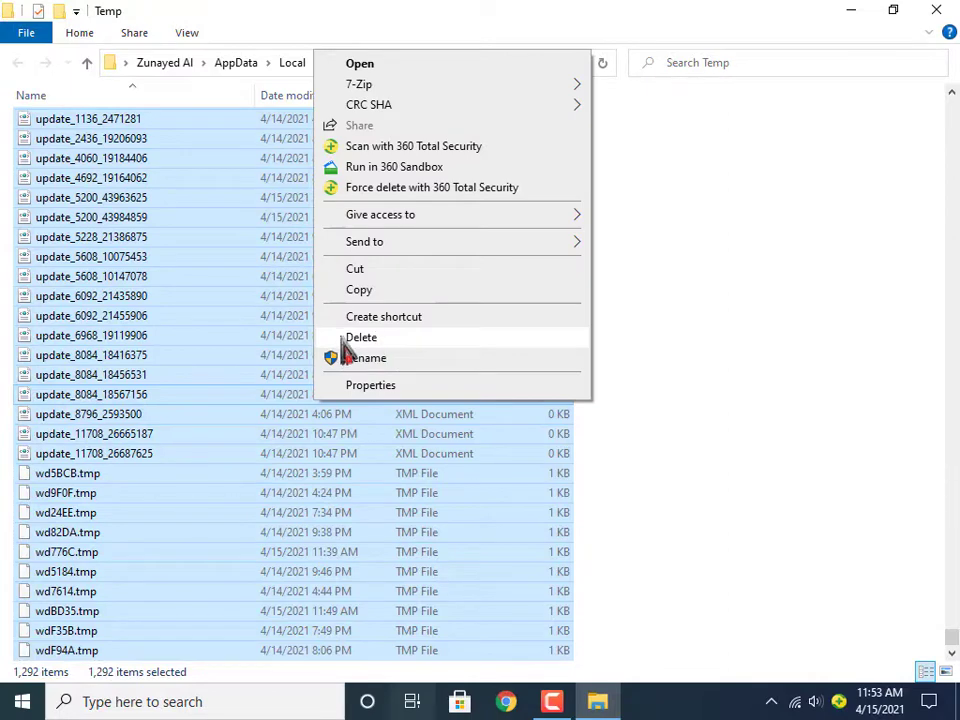
pyautogui.click(348, 338)
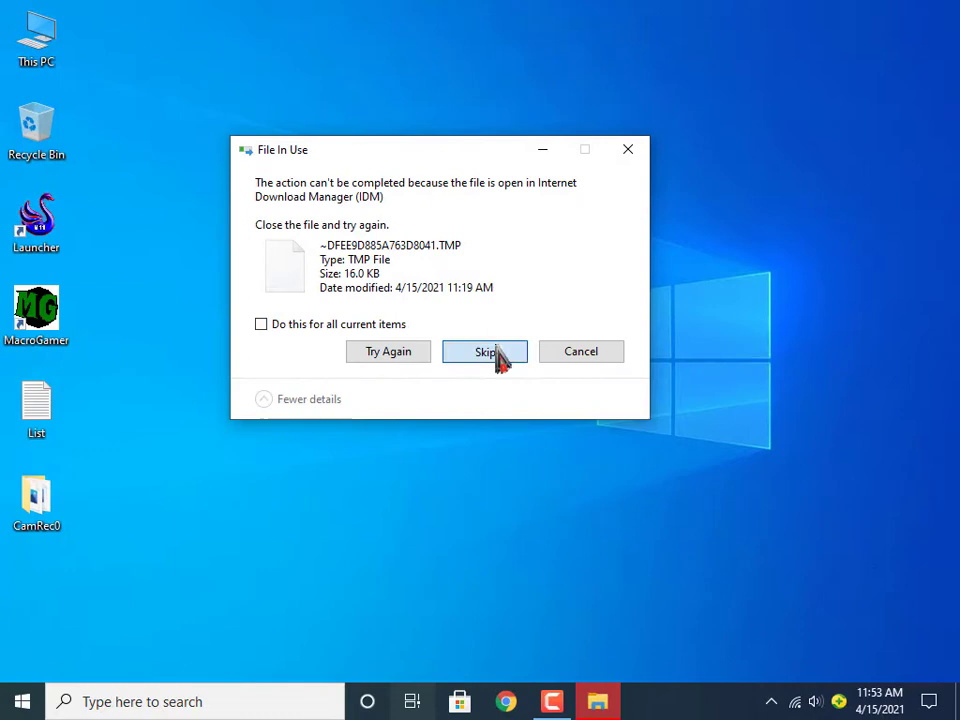
pyautogui.click(497, 358)
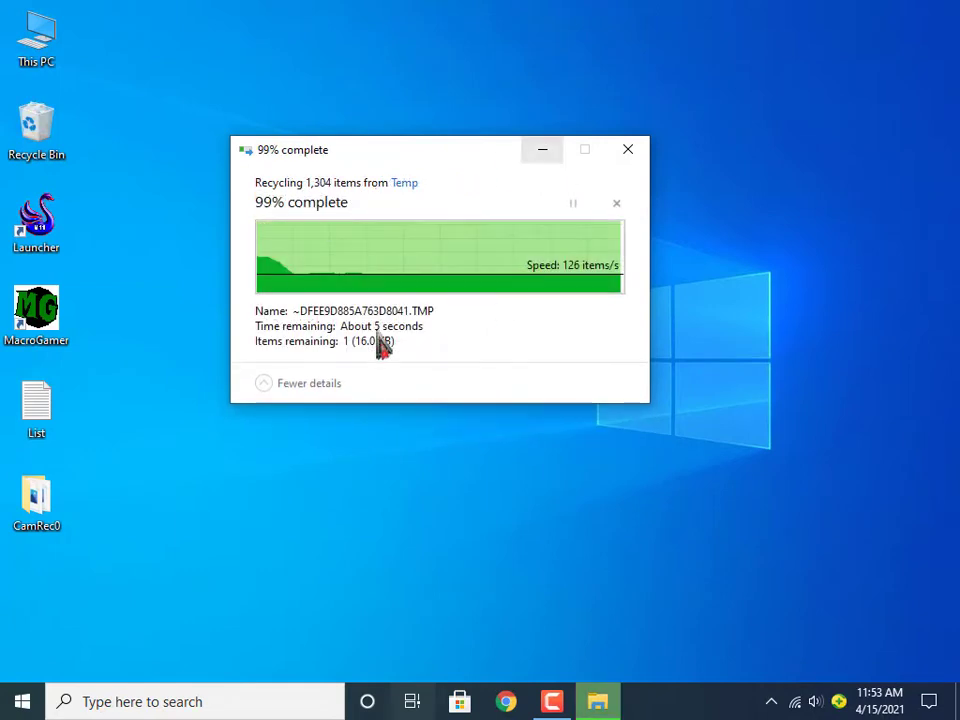
# - Refresh the desktop and empty the Recycle Bin, permanently deleting all of its items
pyautogui.rightClick(302, 36)
pyautogui.click(332, 90)
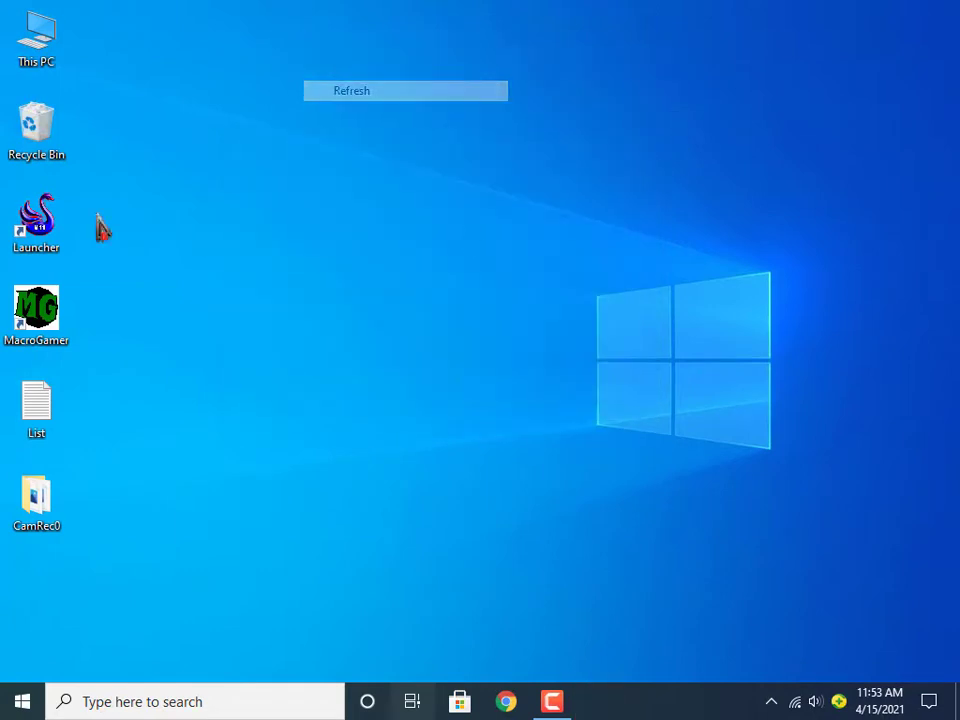
pyautogui.rightClick(35, 140)
pyautogui.click(68, 163)
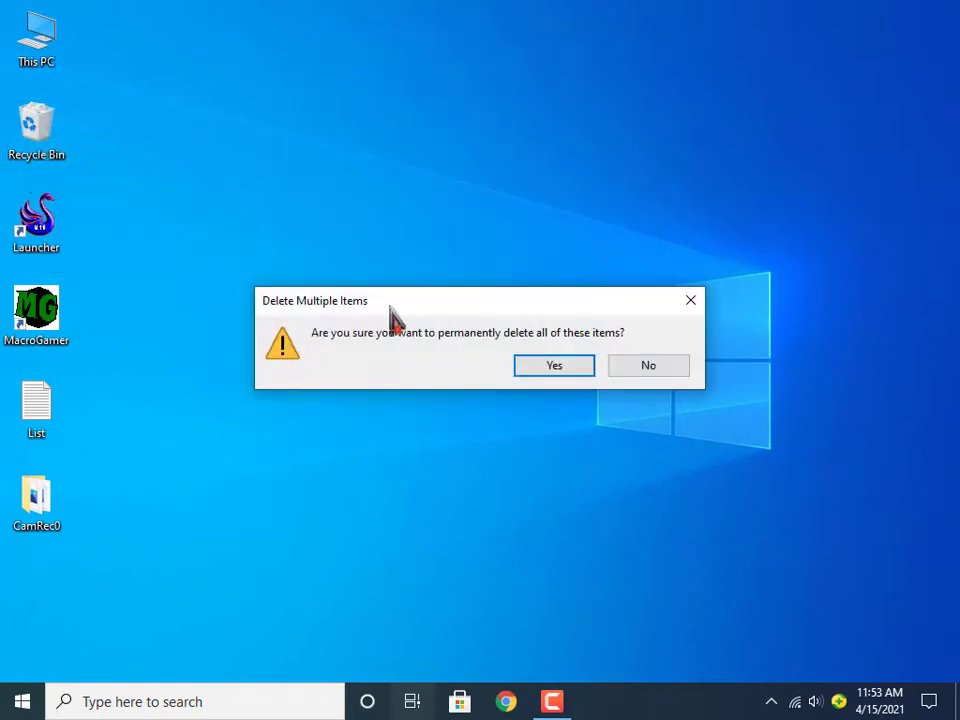
pyautogui.click(522, 367)
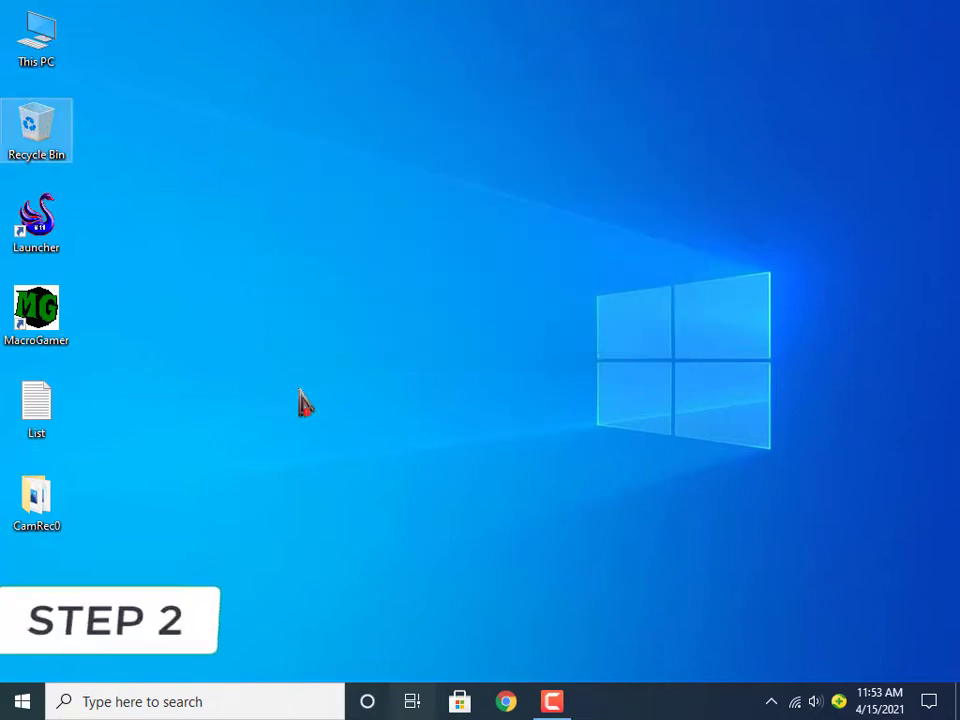
# - Open Windows Graphics settings and add the desktop Launcher shortcut as a desktop app for a performance preference
pyautogui.press('super')
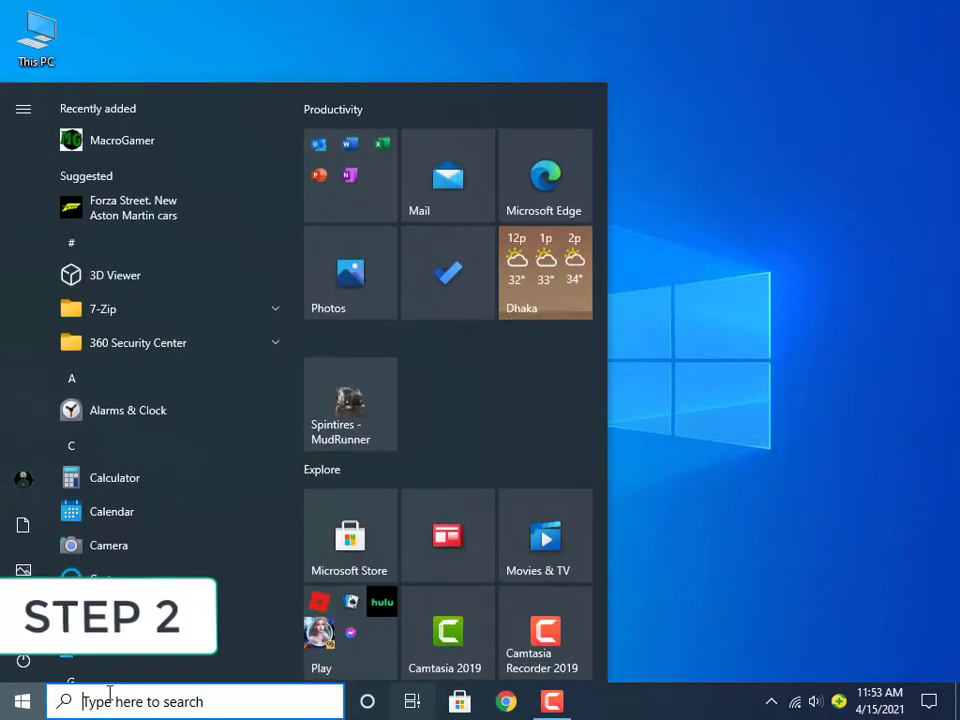
pyautogui.write('gra')
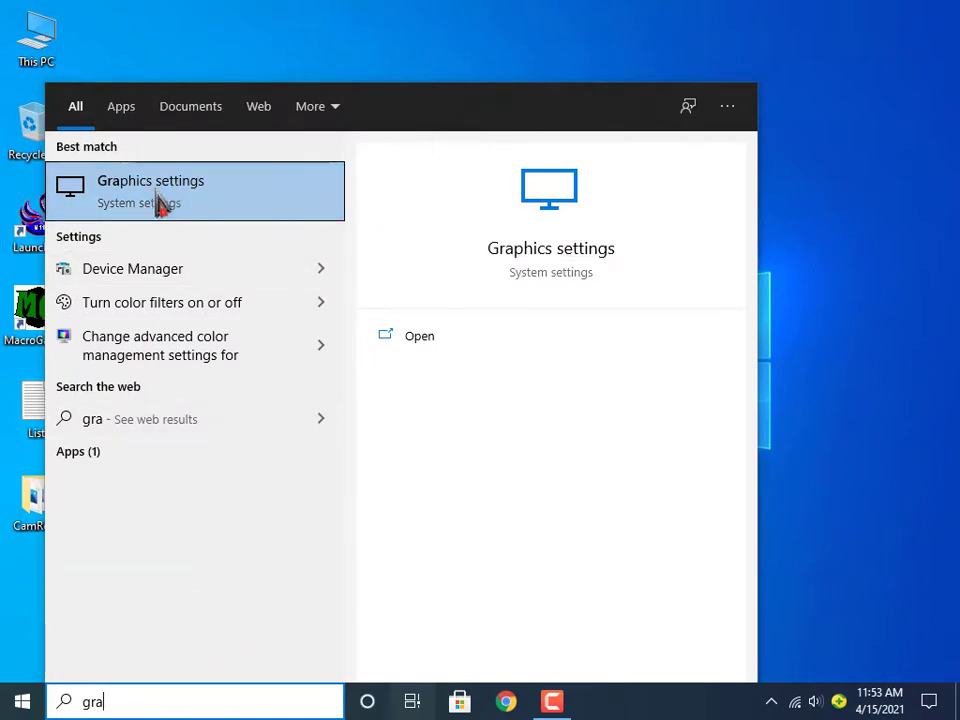
pyautogui.click(206, 193)
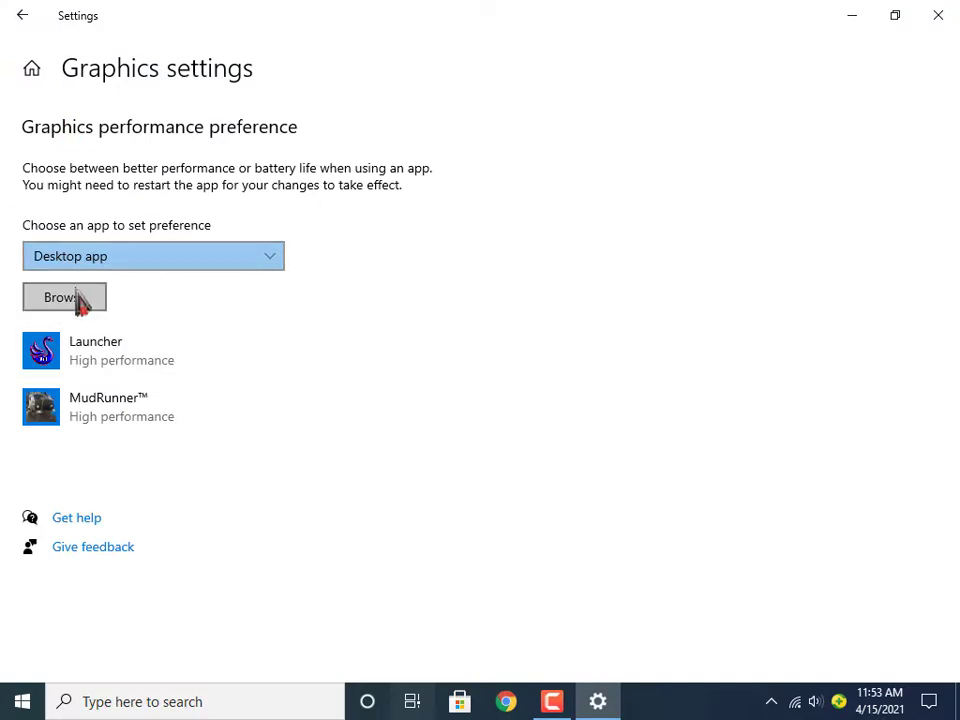
pyautogui.click(86, 305)
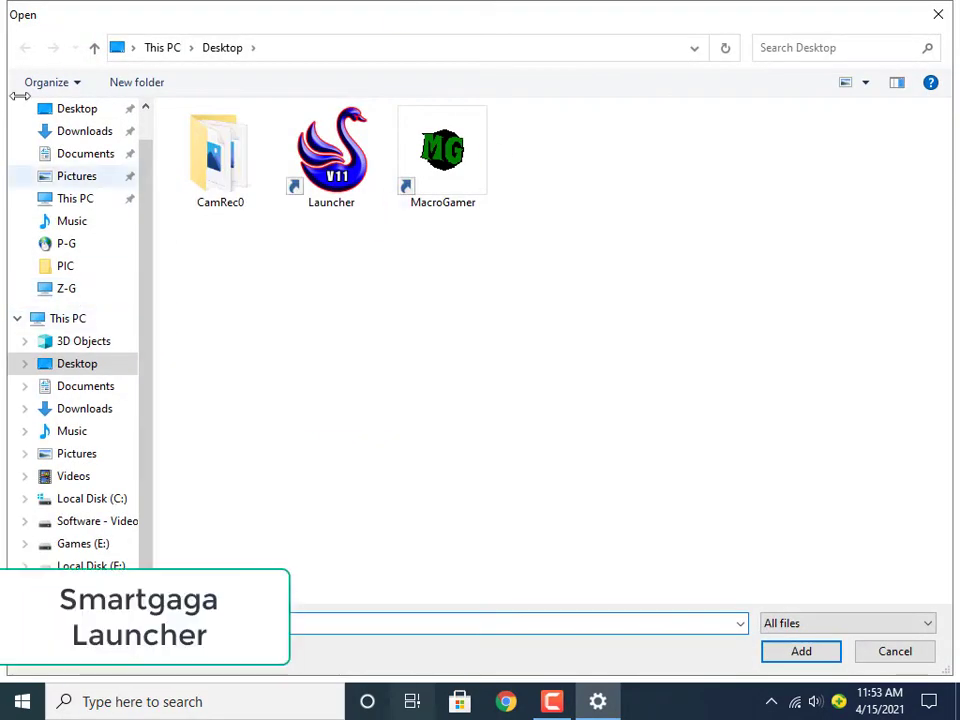
pyautogui.click(318, 190)
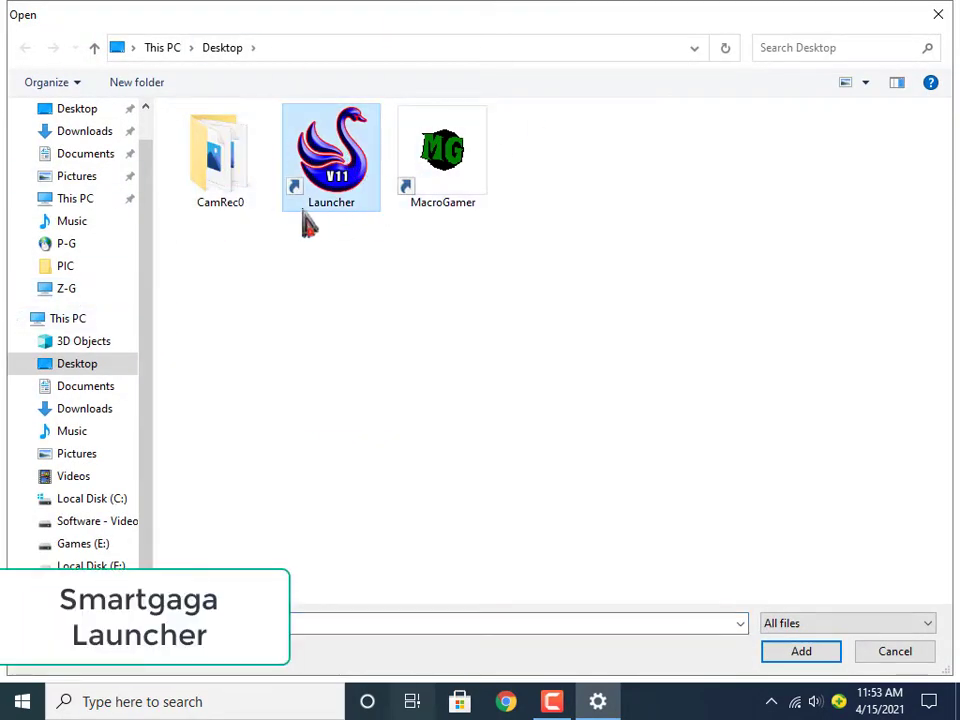
pyautogui.click(780, 656)
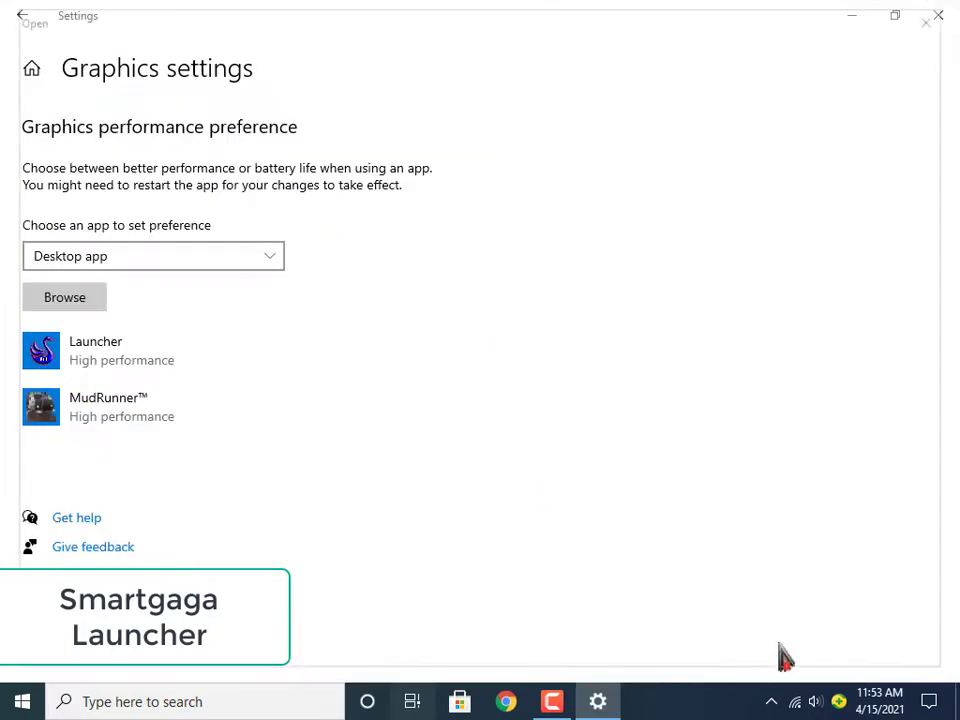
# - Save the Launcher's graphics preference as High performance
pyautogui.click(148, 399)
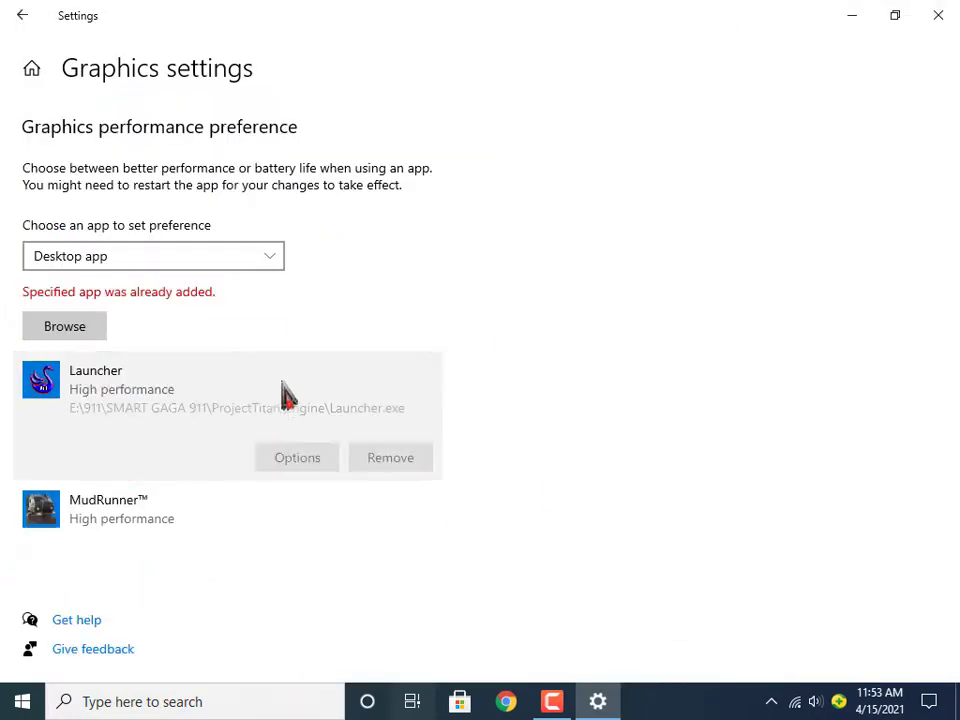
pyautogui.click(300, 462)
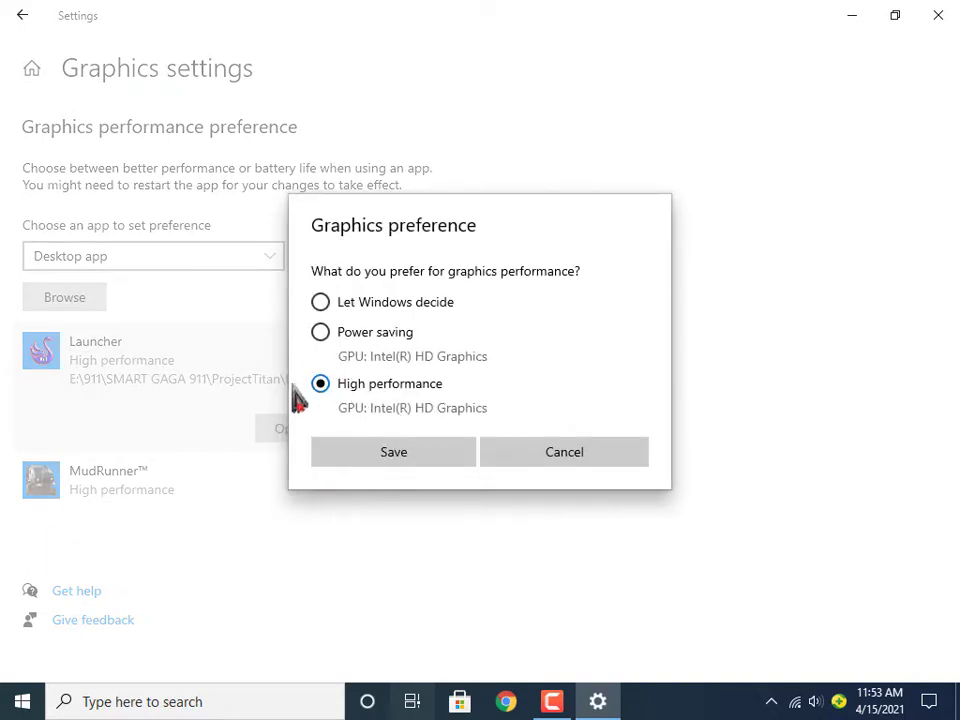
pyautogui.click(345, 454)
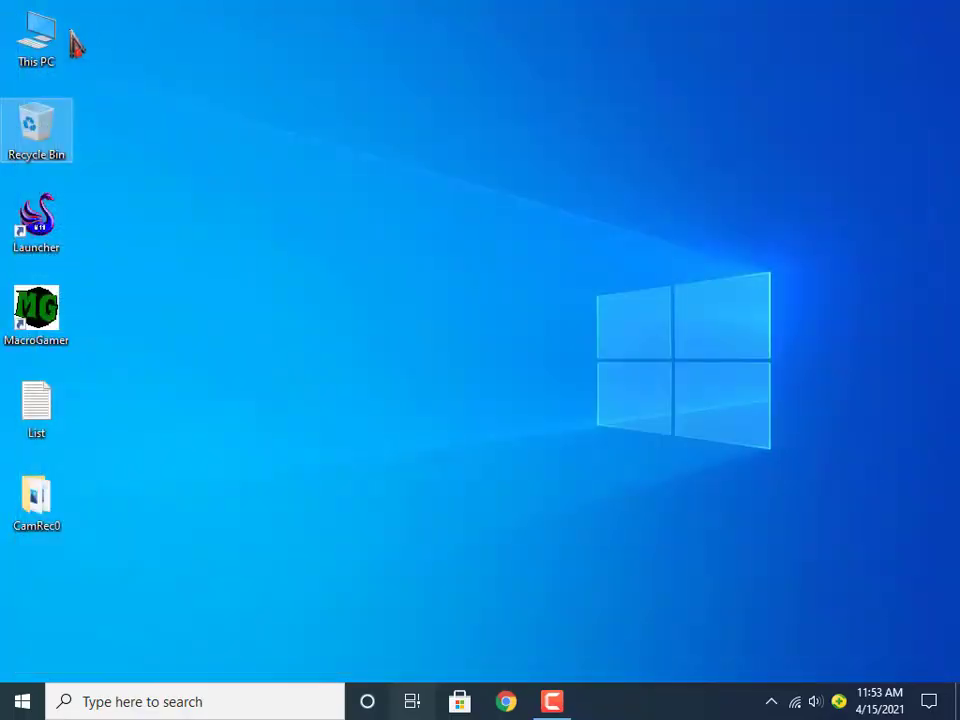
# - Open Performance Options through This PC's advanced system settings and confirm Adjust for best appearance for the visual effects
pyautogui.doubleClick(36, 36)
pyautogui.rightClick(372, 379)
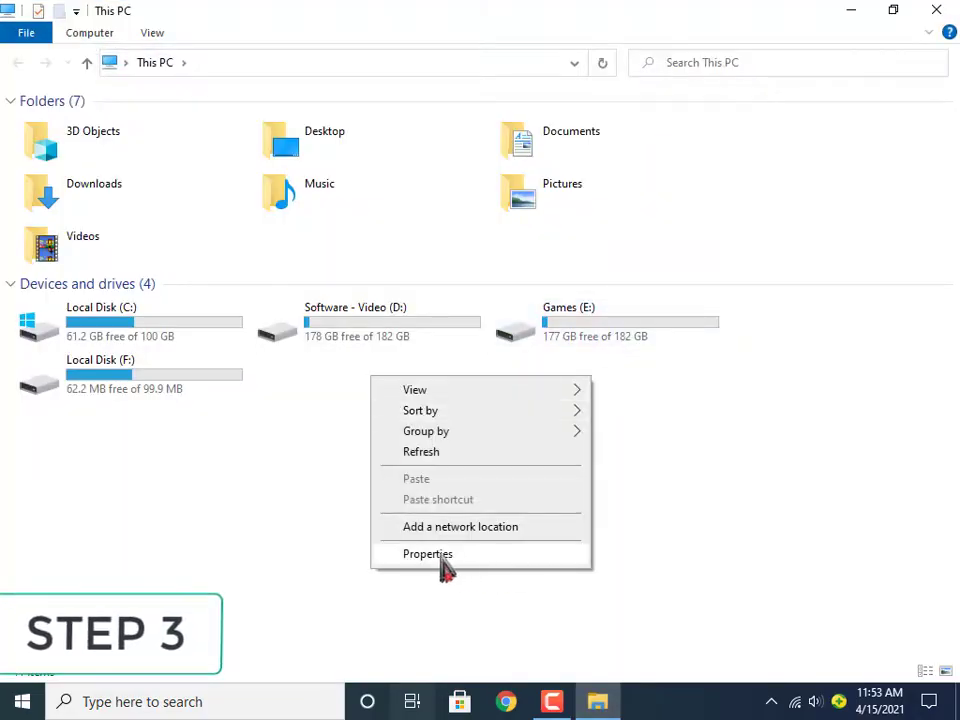
pyautogui.click(476, 555)
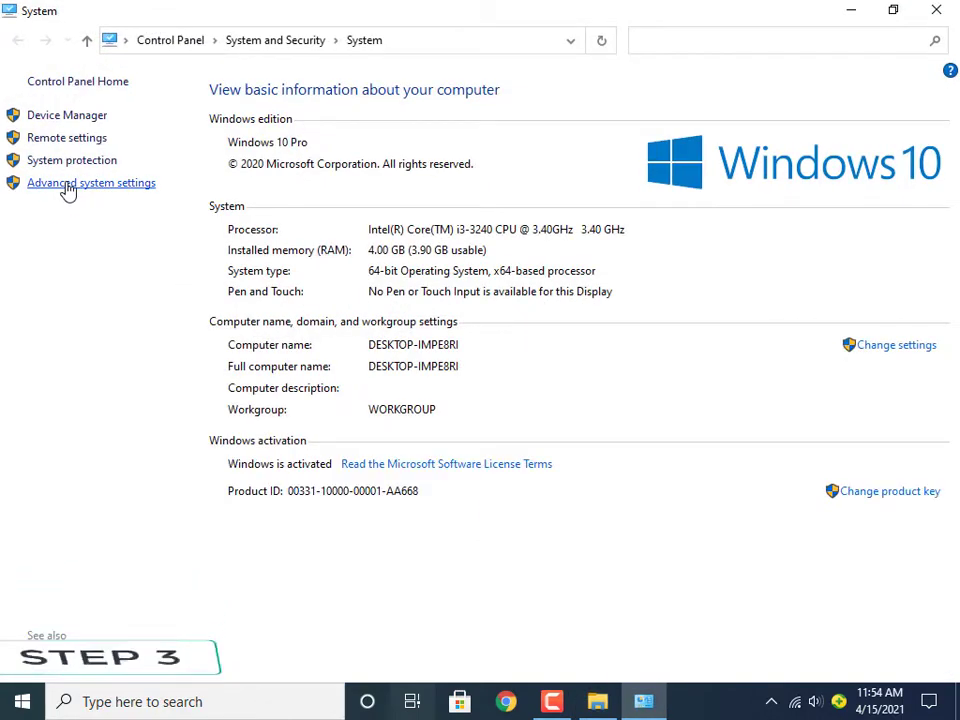
pyautogui.click(45, 187)
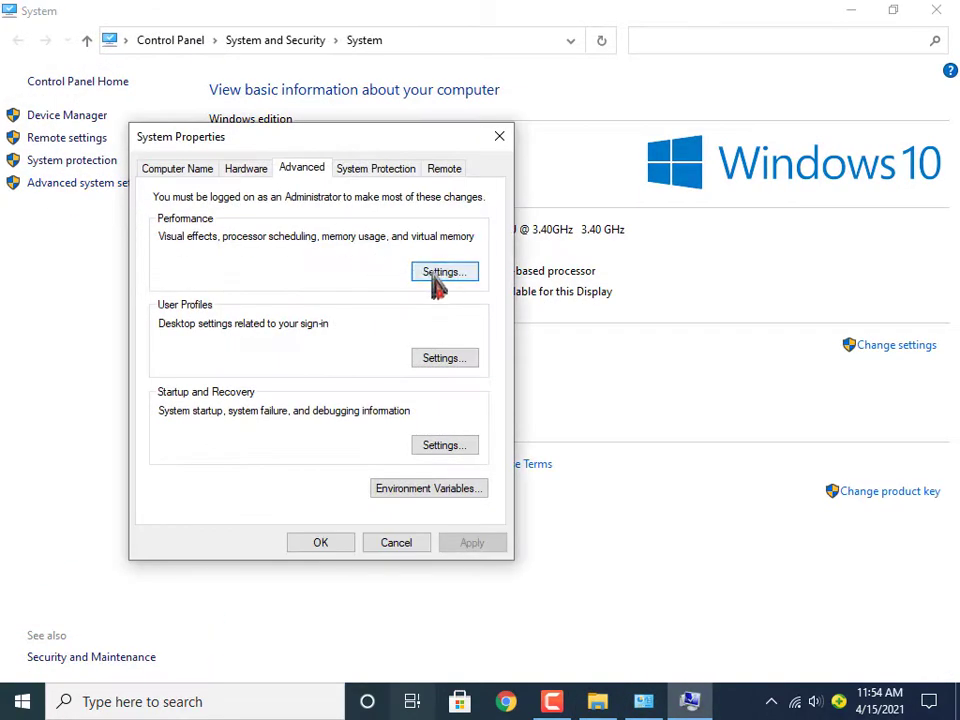
pyautogui.click(442, 284)
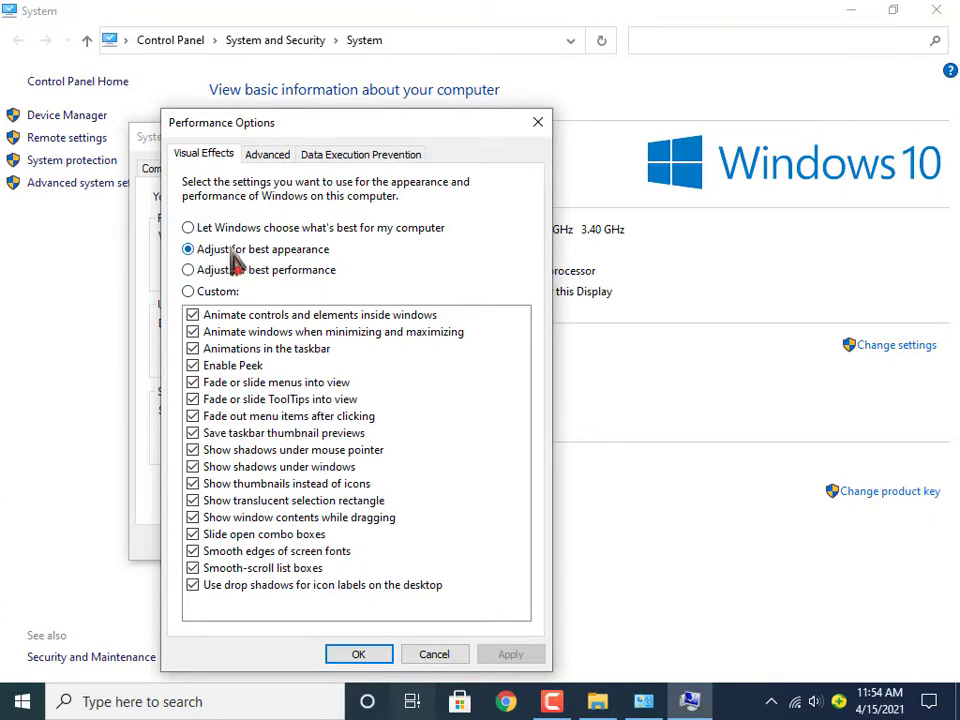
pyautogui.click(358, 654)
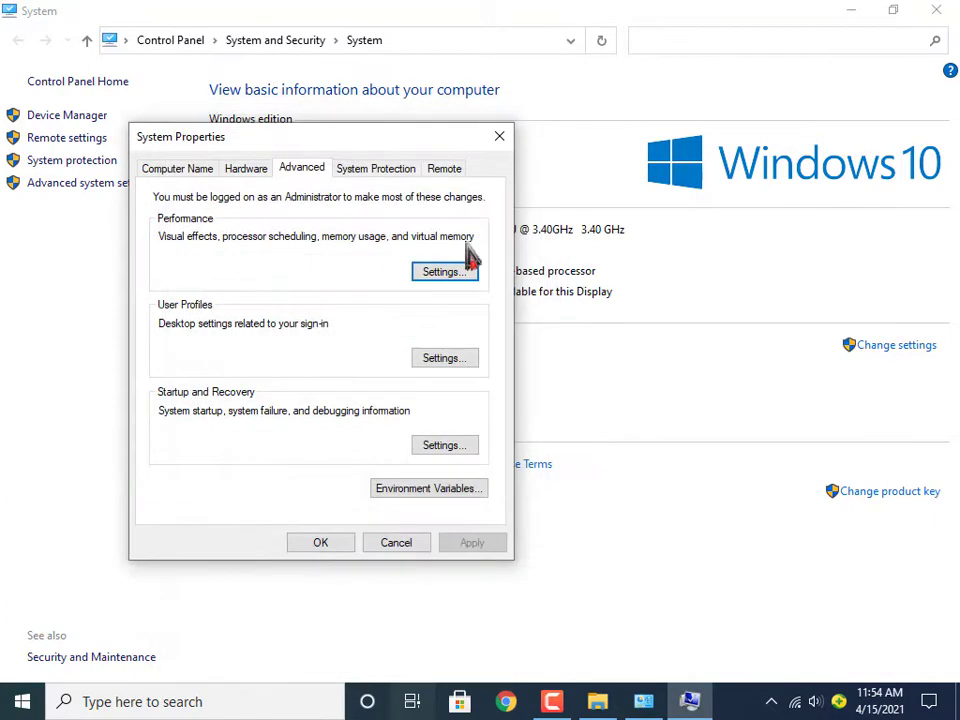
pyautogui.click(496, 136)
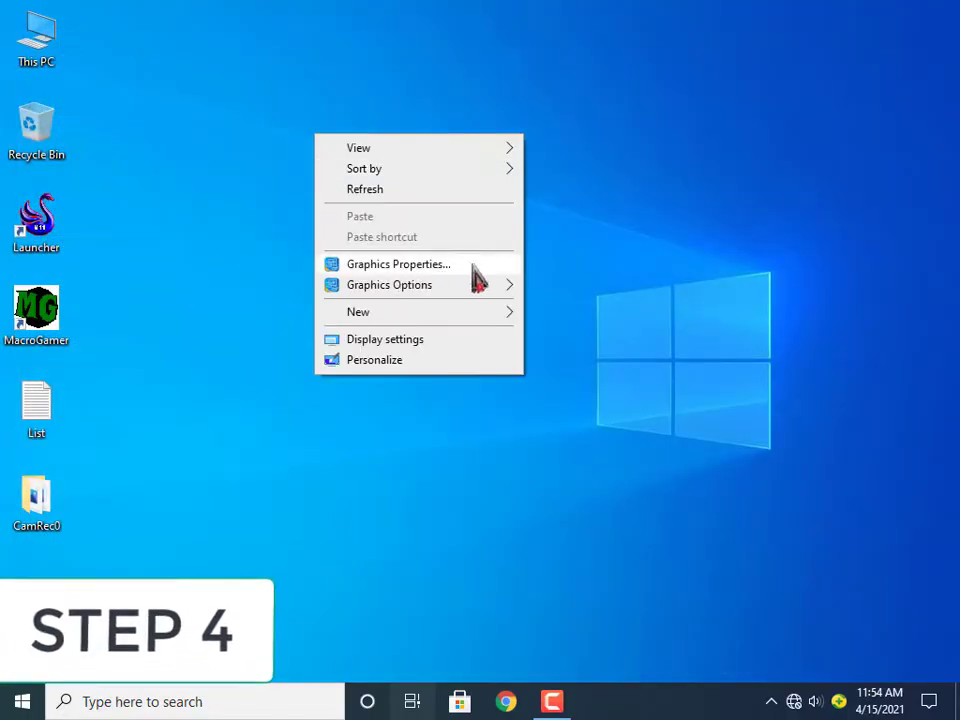
# - Review the Application Optimal Mode and general settings for 3D in the Intel HD Graphics Control Panel and close it
pyautogui.click(441, 265)
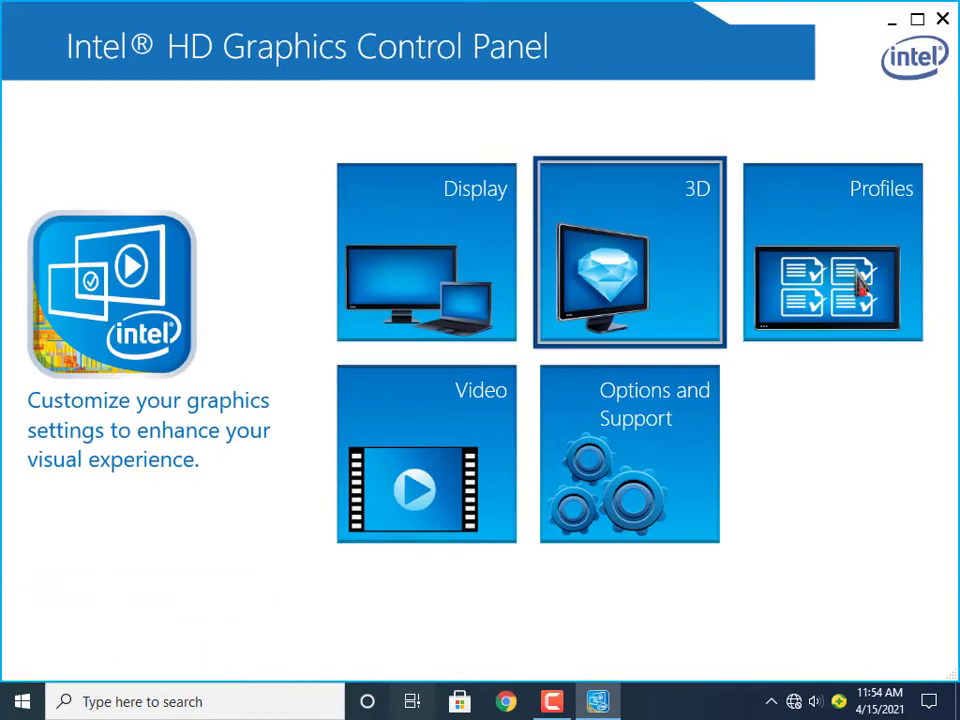
pyautogui.click(591, 227)
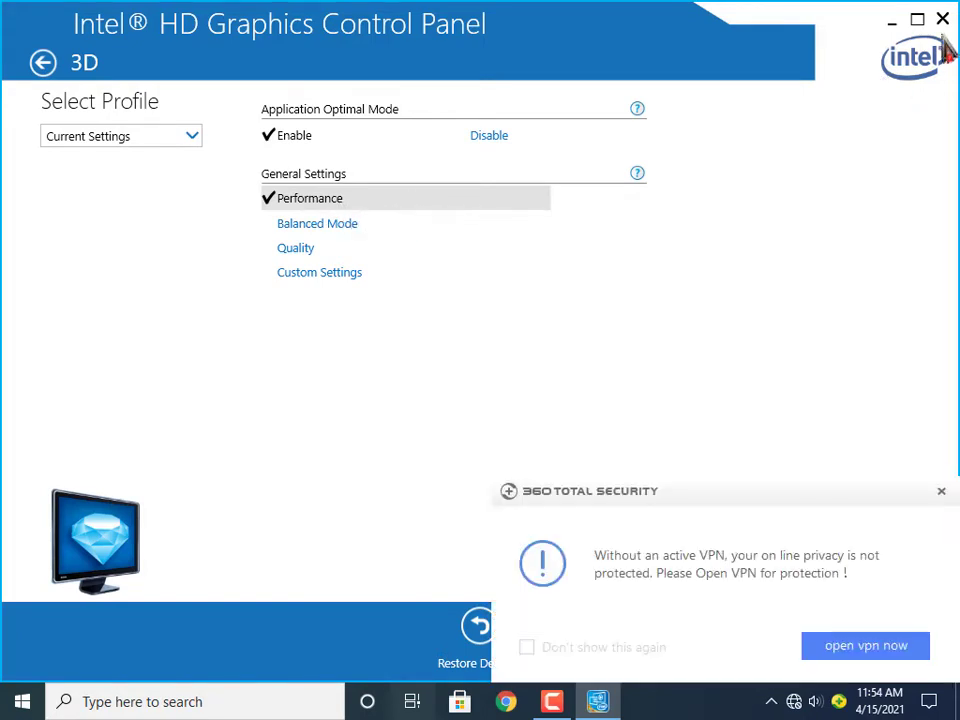
pyautogui.click(944, 495)
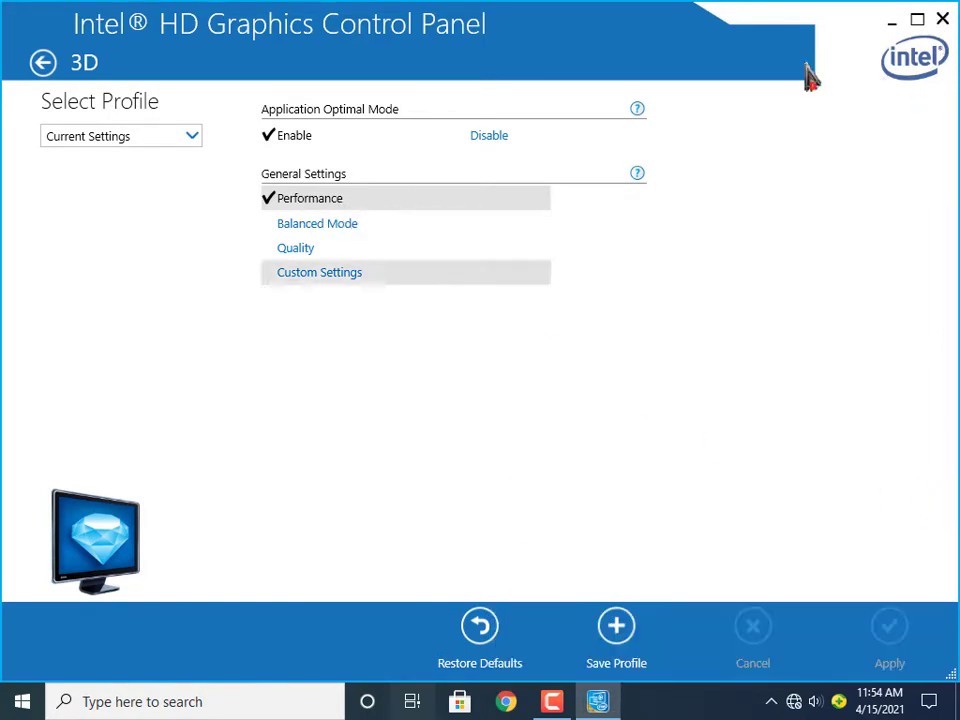
pyautogui.click(943, 19)
pyautogui.rightClick(536, 82)
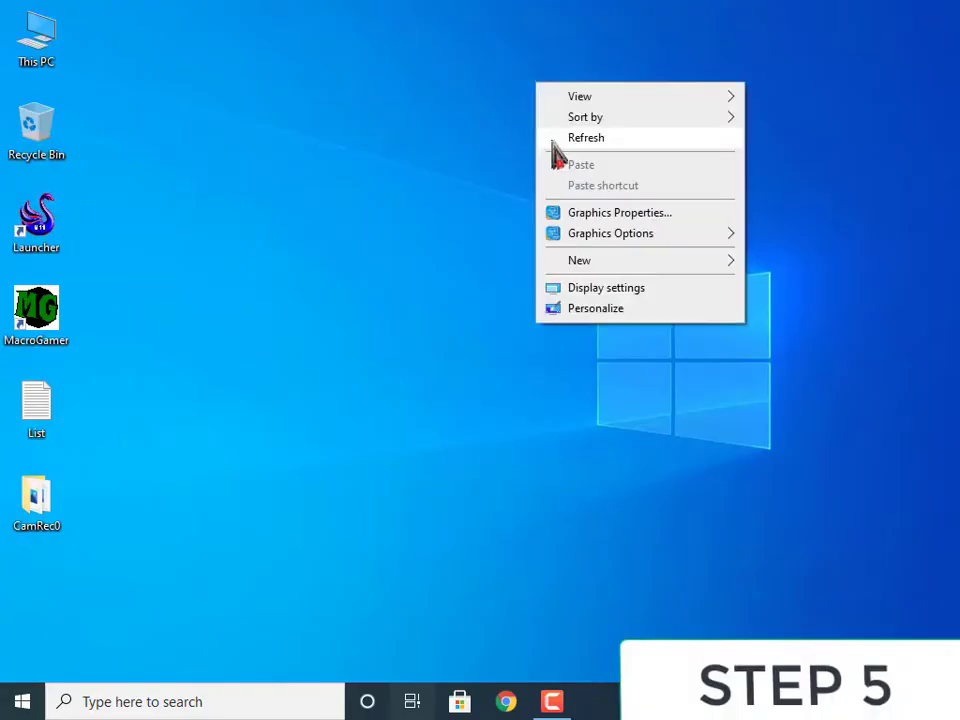
pyautogui.click(553, 137)
pyautogui.doubleClick(30, 40)
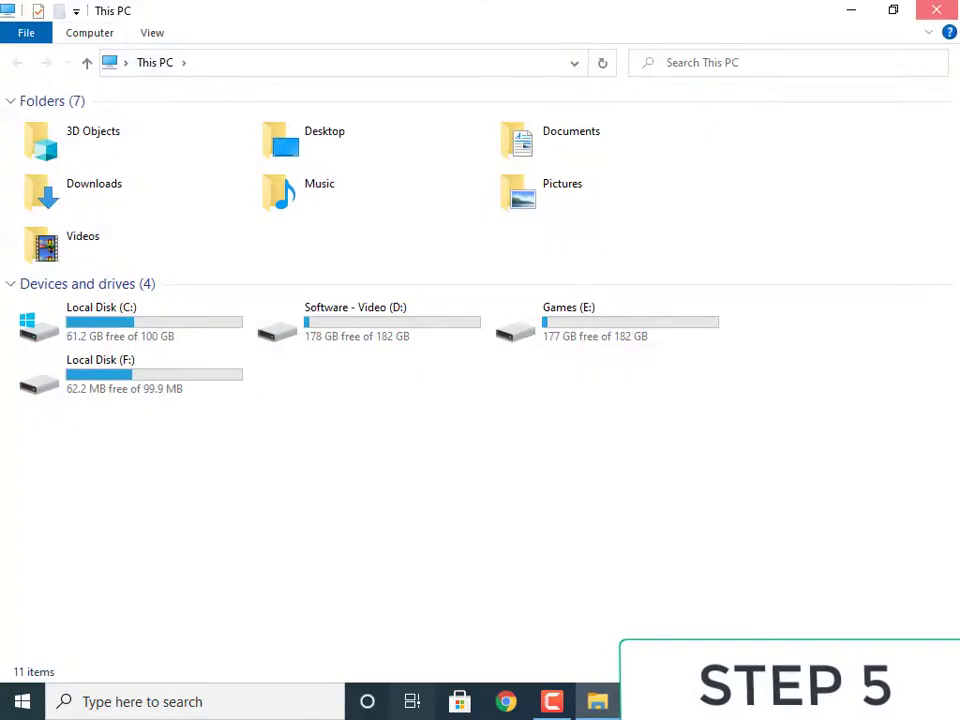
# - Find the Run dialog through Windows search and launch the Registry Editor with the command regedit
pyautogui.click(148, 690)
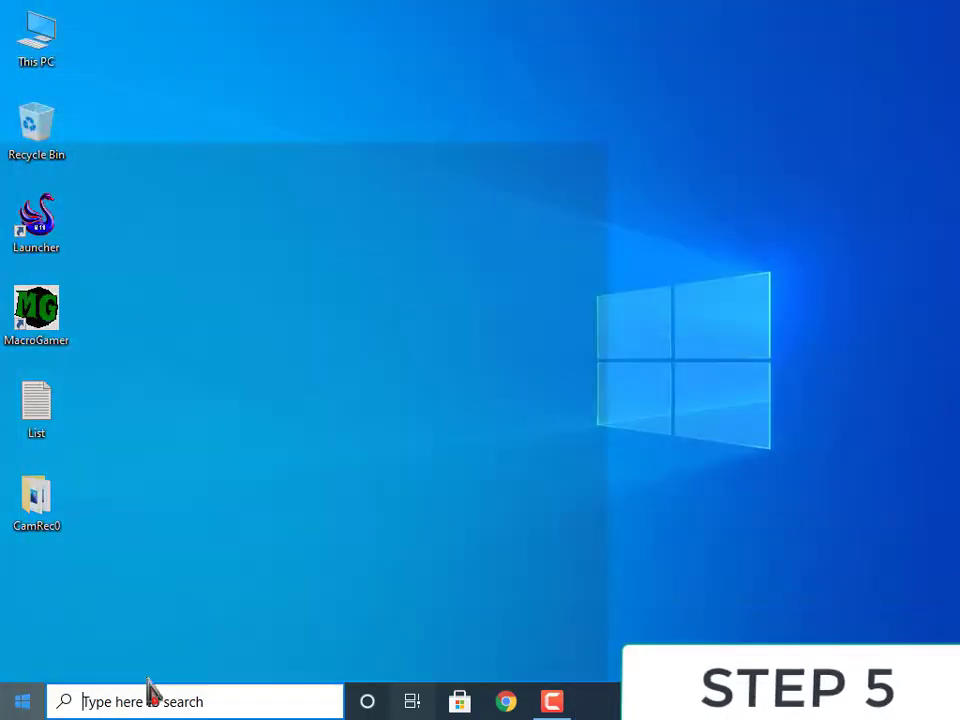
pyautogui.write('r')
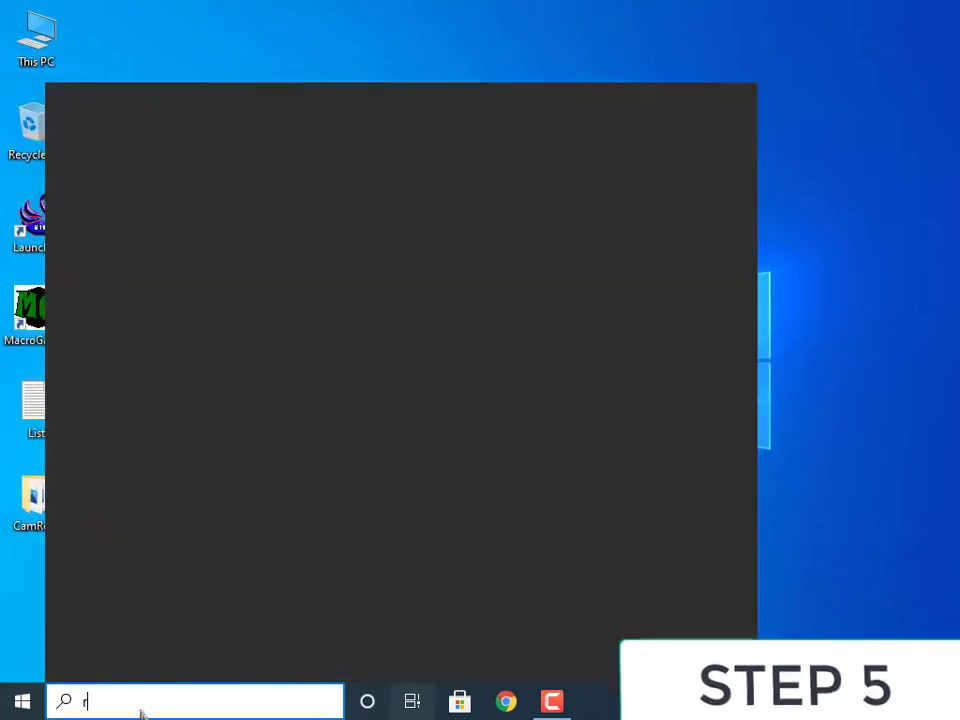
pyautogui.write('un')
pyautogui.click(154, 192)
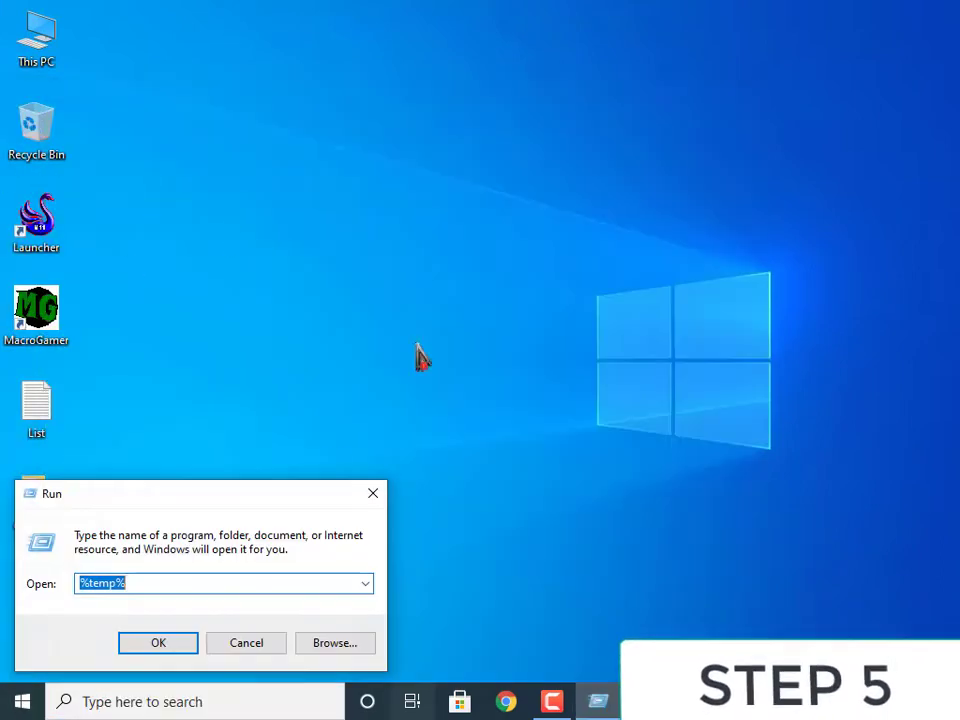
pyautogui.press('BackSpace')
pyautogui.write('r')
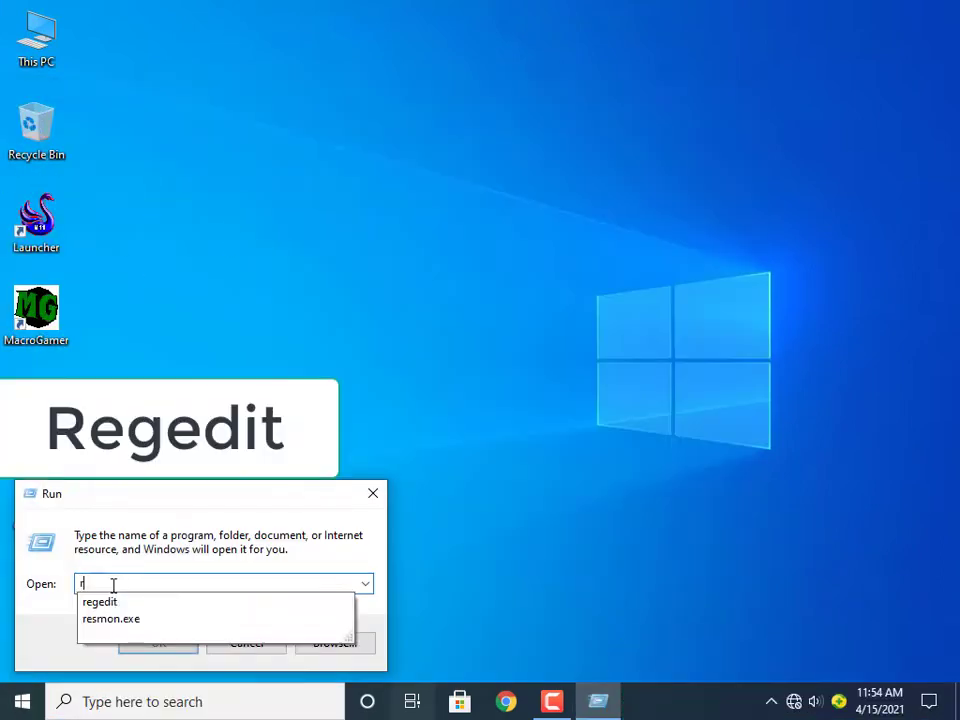
pyautogui.write('eged')
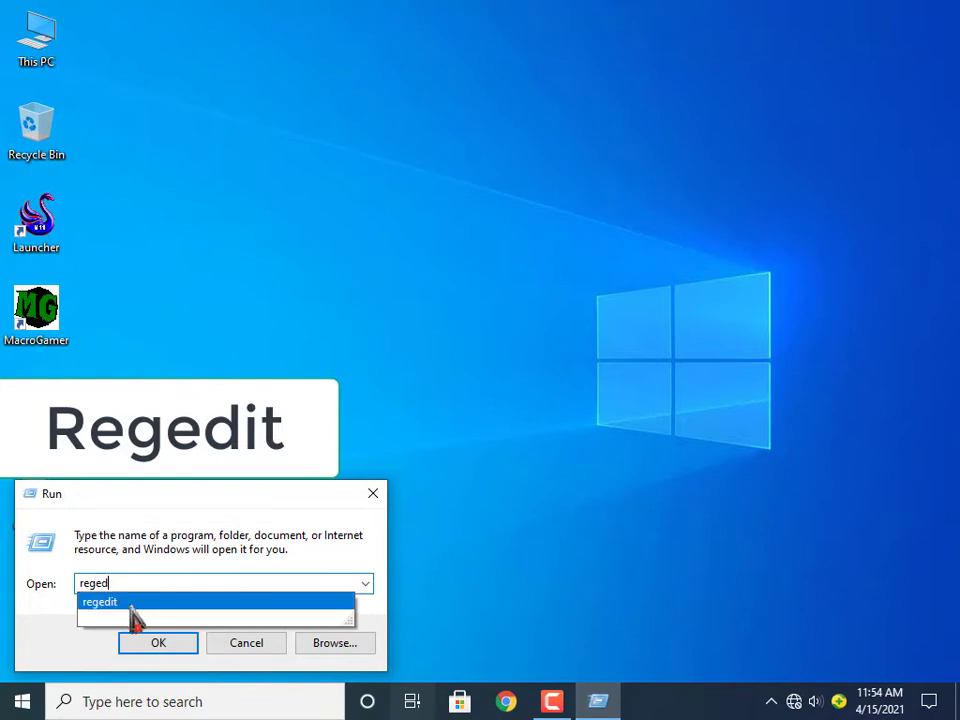
pyautogui.click(147, 604)
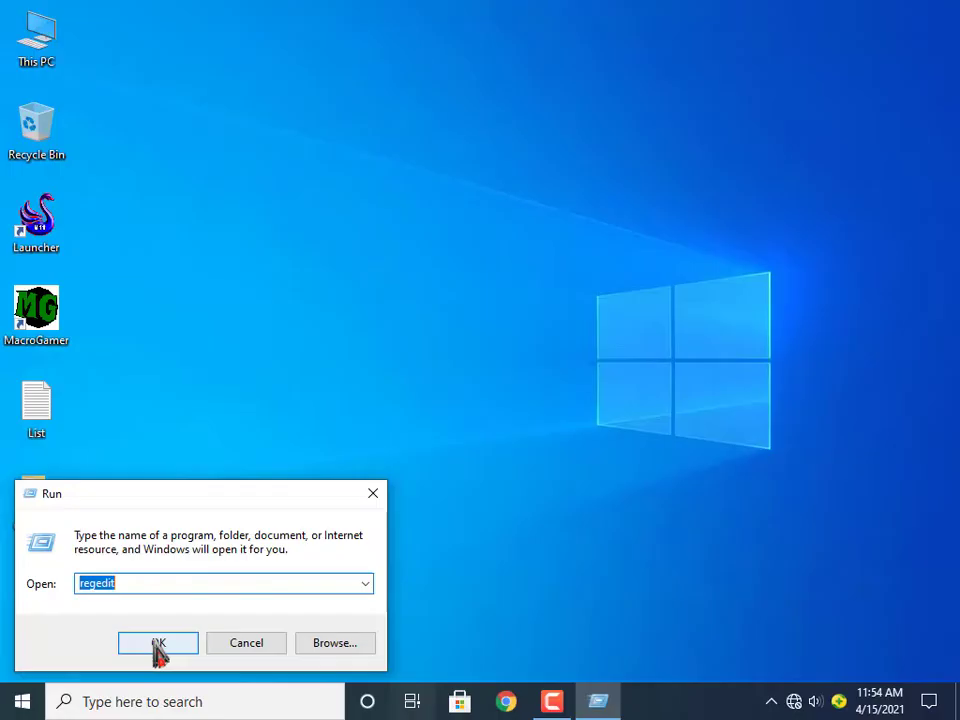
pyautogui.click(157, 650)
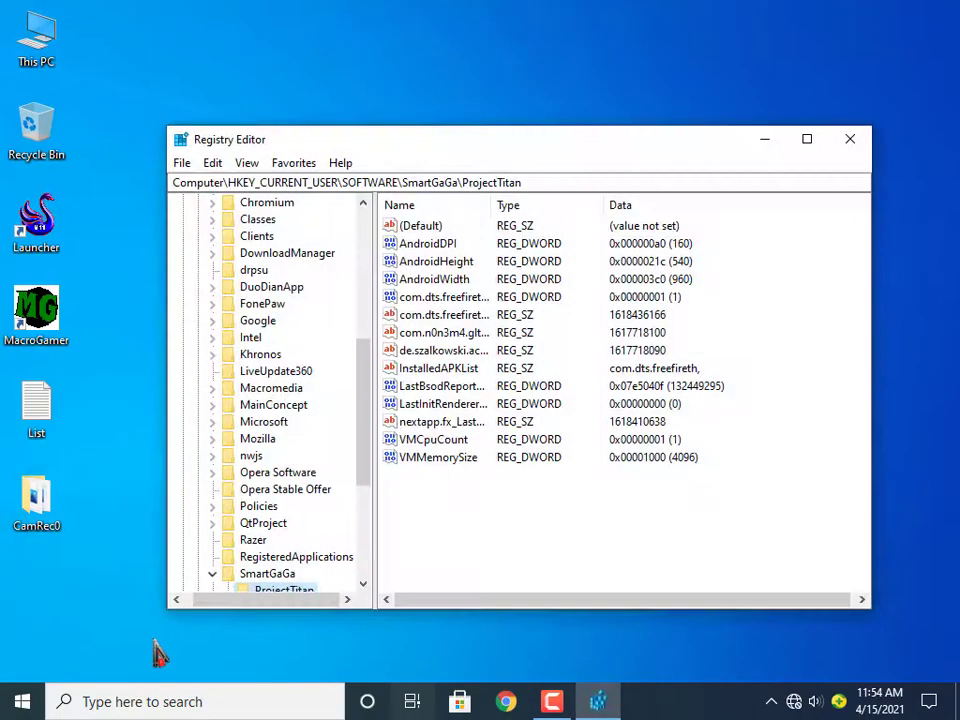
pyautogui.moveTo(365, 407); pyautogui.dragTo(381, 180)
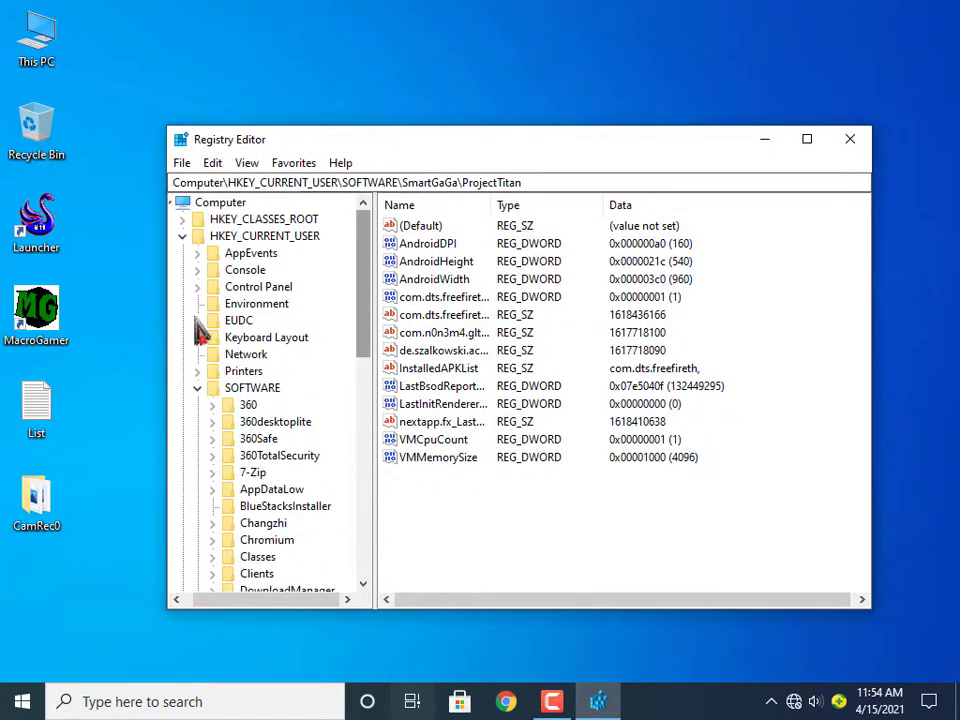
# - Navigate the registry to HKEY_CURRENT_USER\SOFTWARE\SmartGaGa\ProjectTitan
pyautogui.click(182, 236)
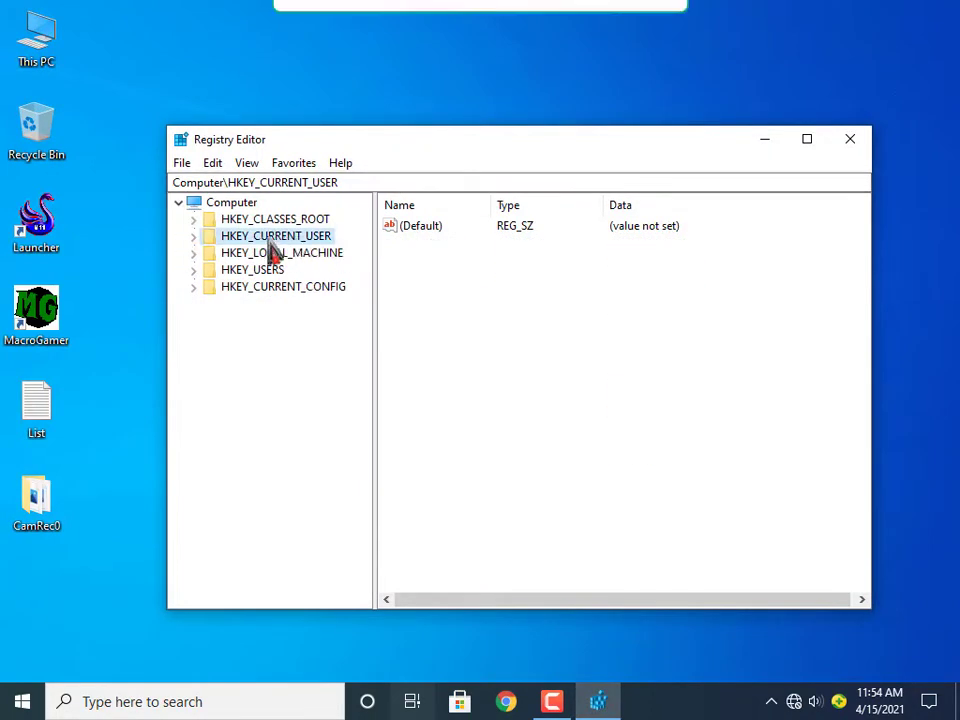
pyautogui.doubleClick(208, 240)
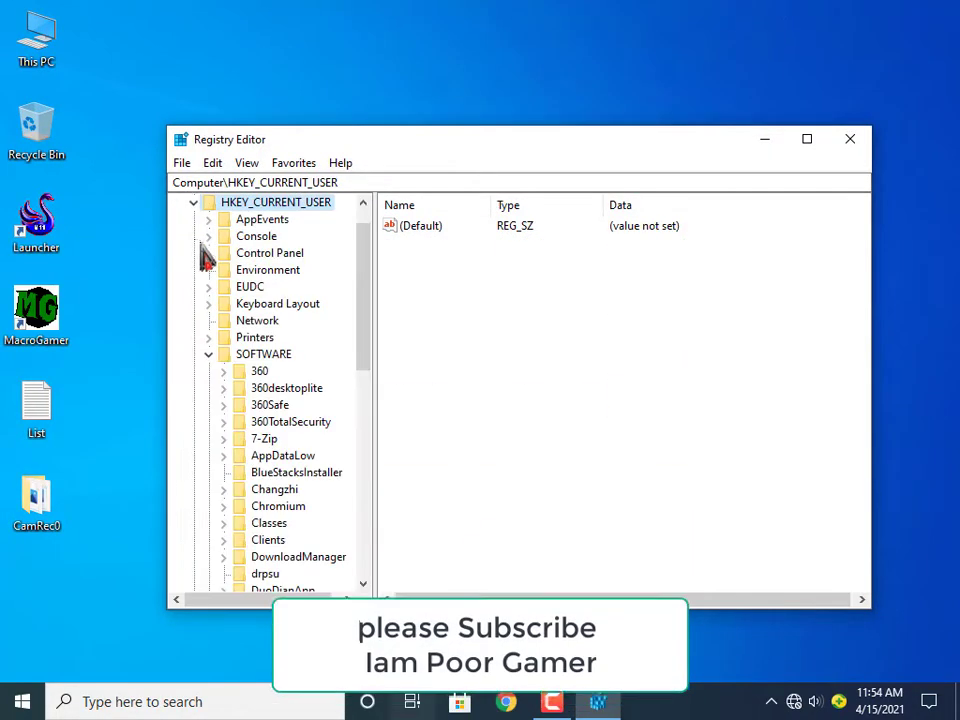
pyautogui.click(207, 355)
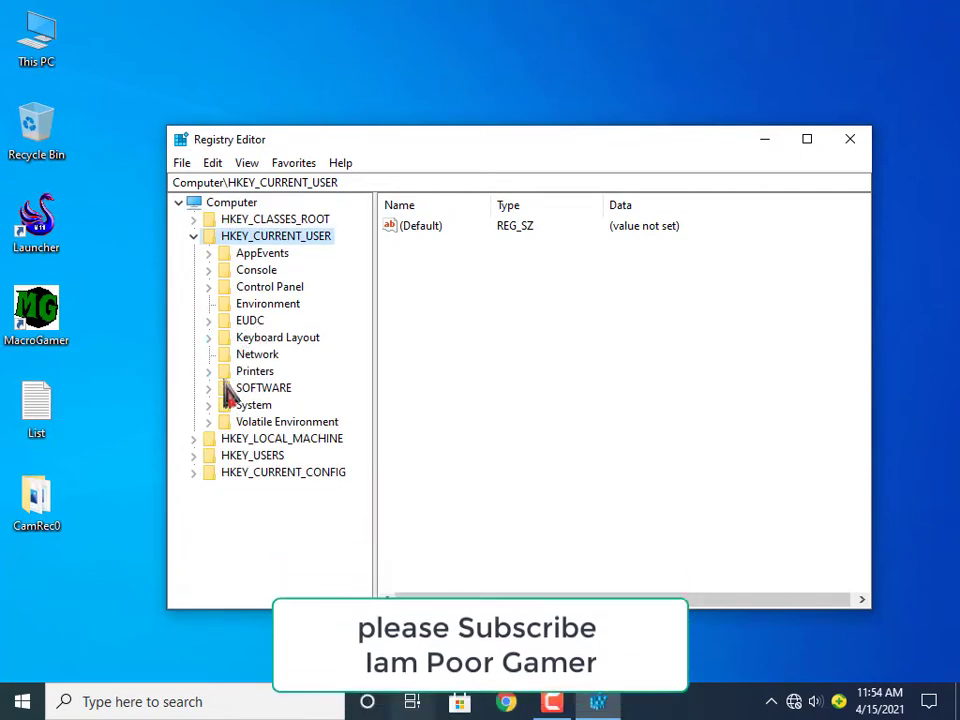
pyautogui.click(208, 389)
pyautogui.scroll(-8, 210, 405)
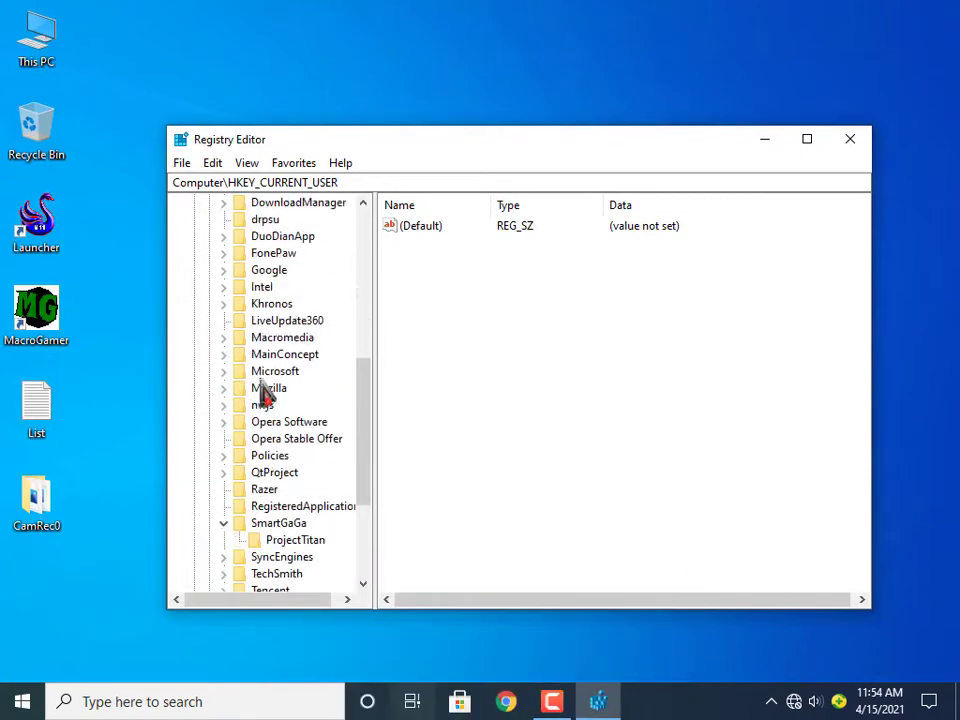
pyautogui.scroll(1, 293, 408)
pyautogui.click(270, 389)
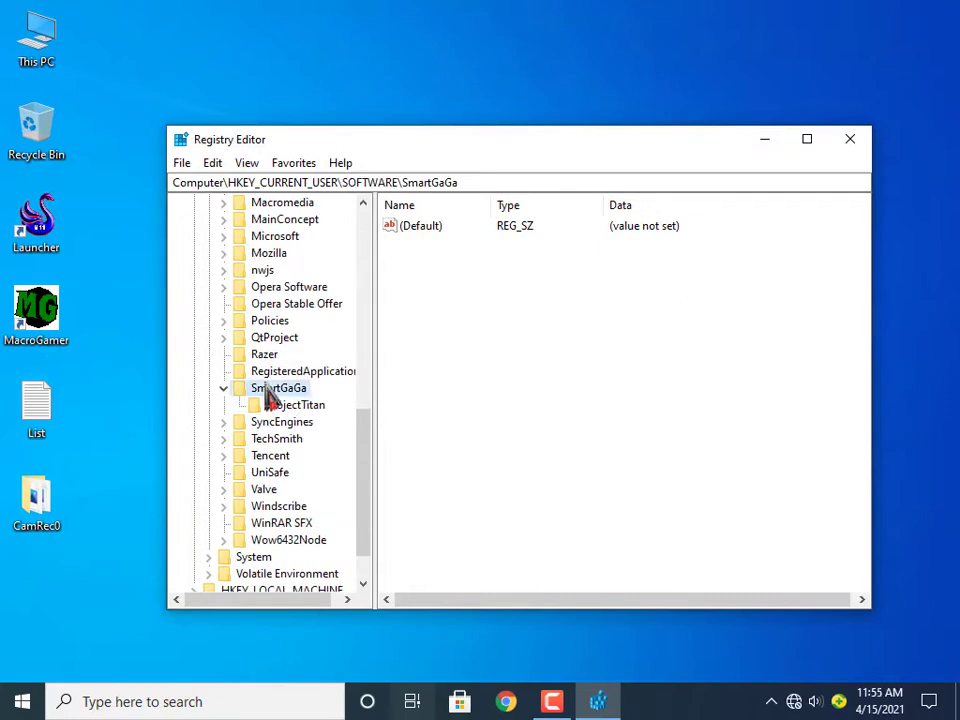
pyautogui.click(295, 405)
# - Add a DWORD (32-bit) value named DedicatedGraphicsCard to the ProjectTitan key and set its data to hexadecimal 500
pyautogui.rightClick(450, 533)
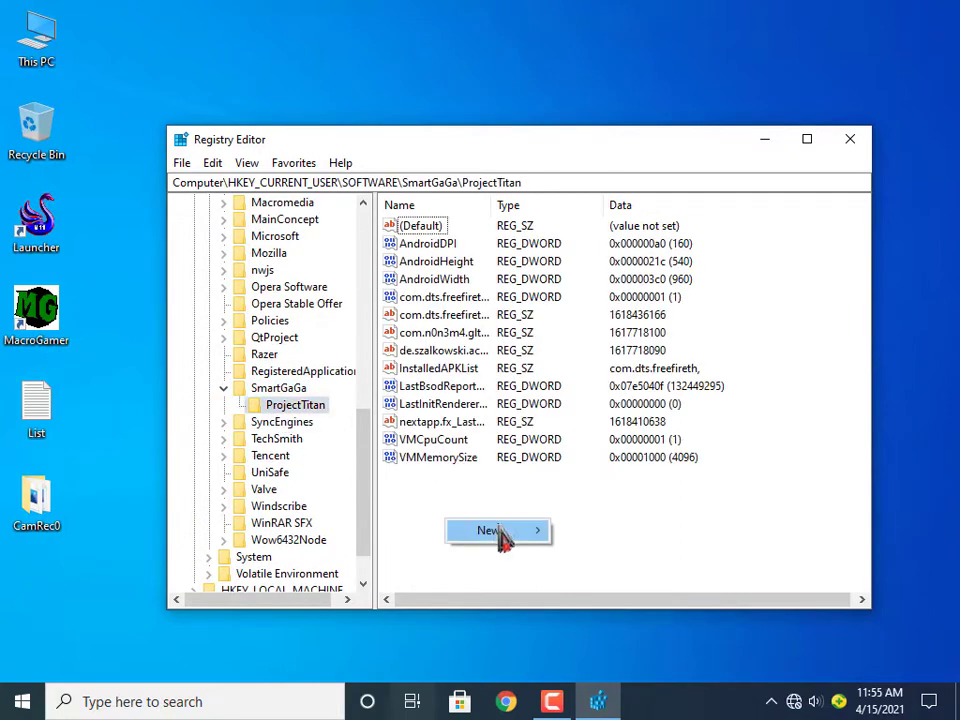
pyautogui.moveTo(510, 531)
pyautogui.click(658, 602)
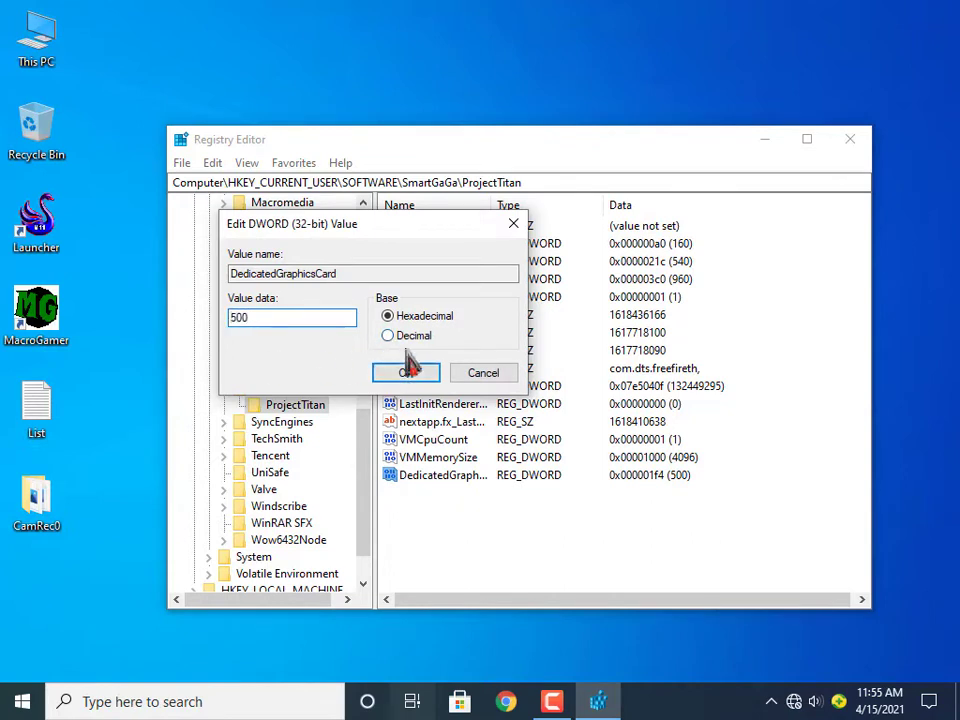
pyautogui.click(405, 375)
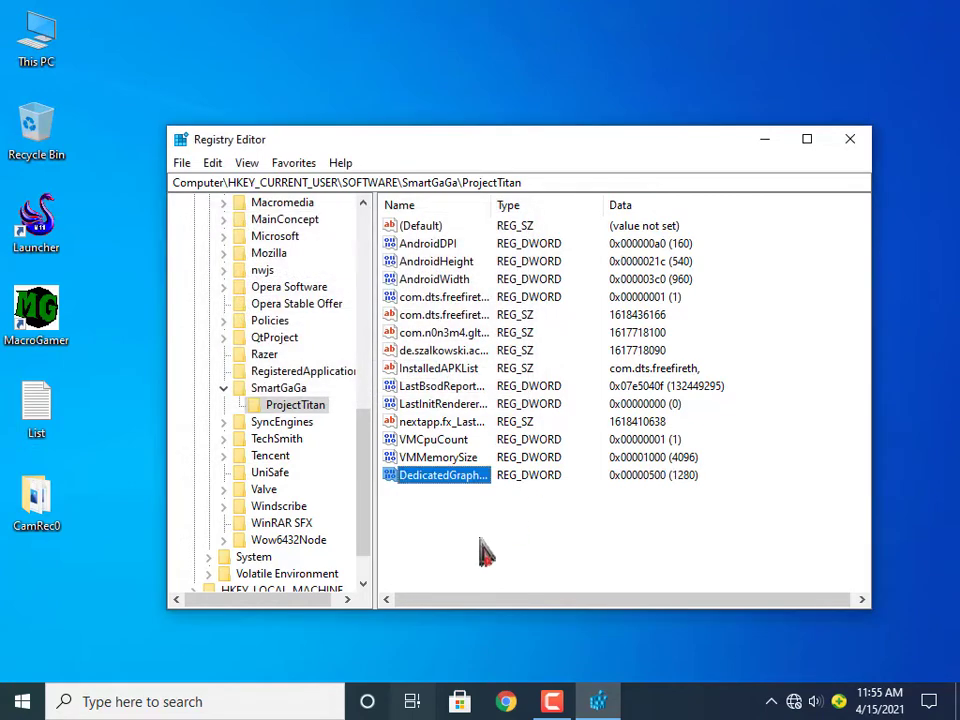
# - Add a second DWORD (32-bit) value named Memory to the ProjectTitan key
pyautogui.click(506, 490)
pyautogui.rightClick(512, 507)
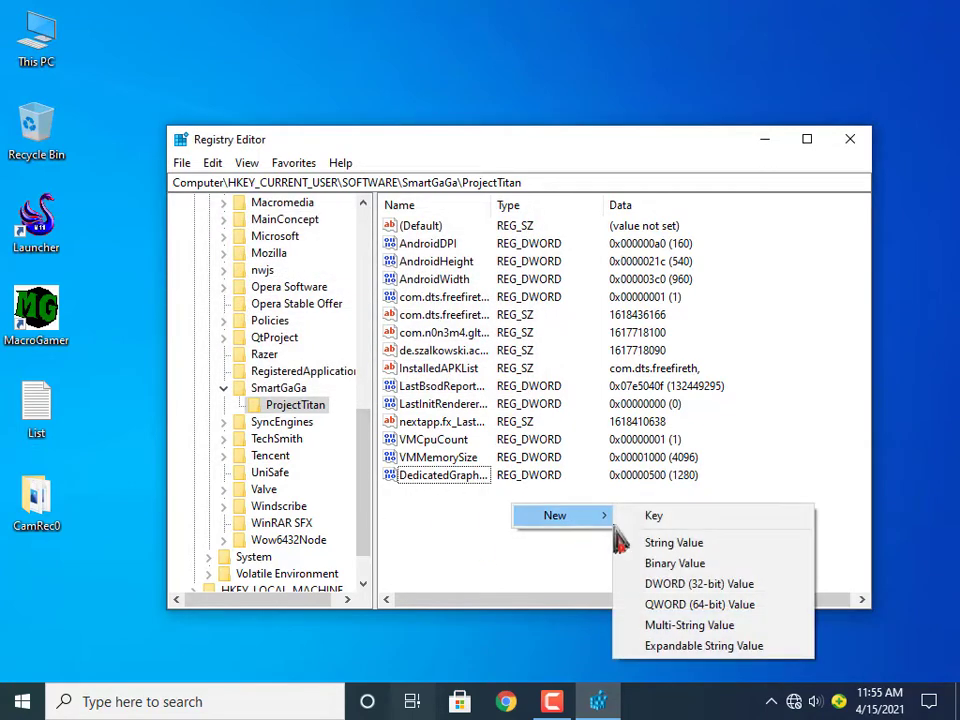
pyautogui.click(707, 581)
pyautogui.press('BackSpace')
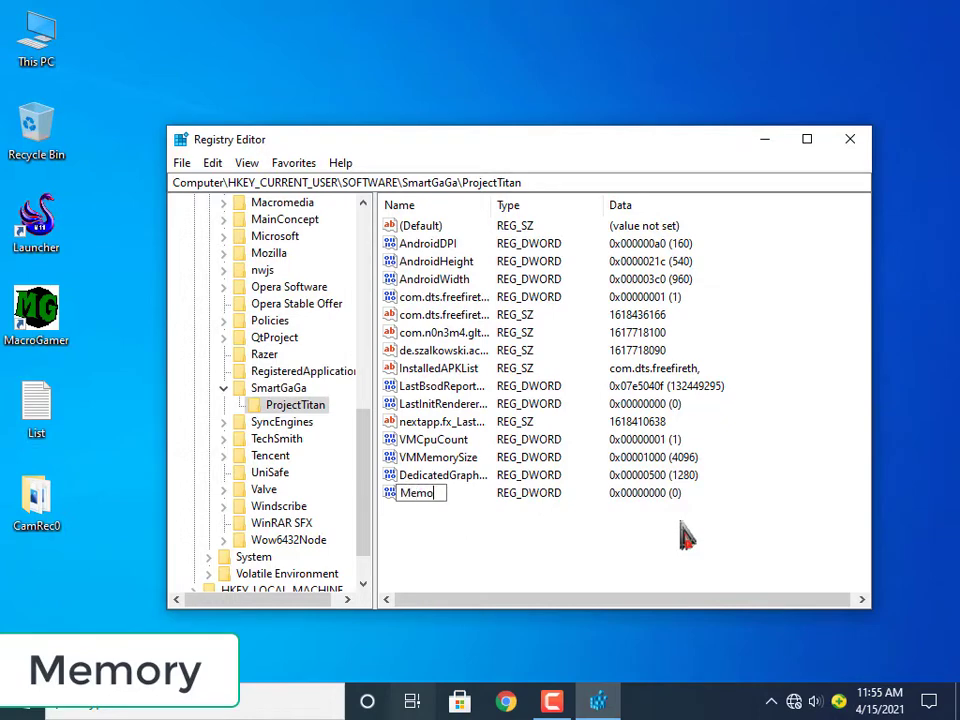
pyautogui.press('Return')
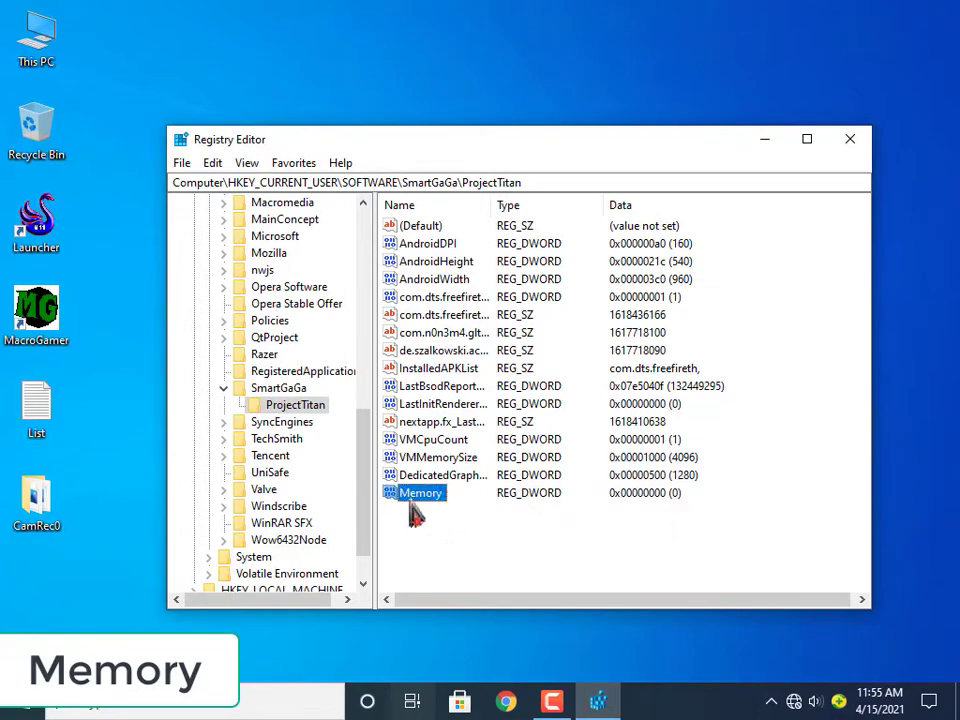
# - Set the data of the Memory value to hexadecimal 500 and close the Registry Editor
pyautogui.rightClick(430, 498)
pyautogui.click(480, 511)
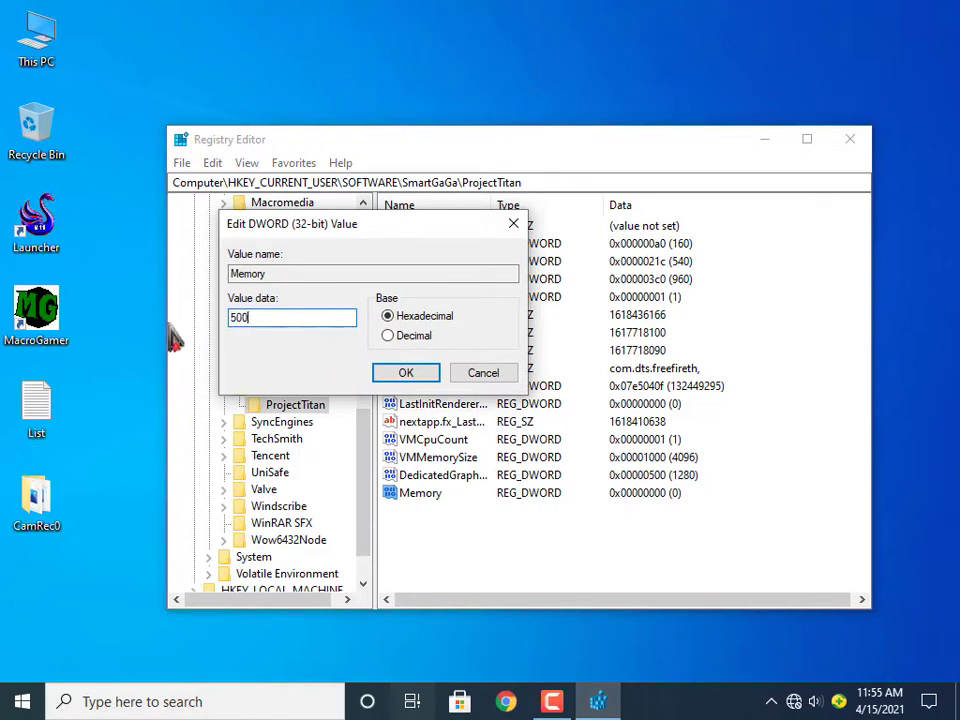
pyautogui.click(405, 373)
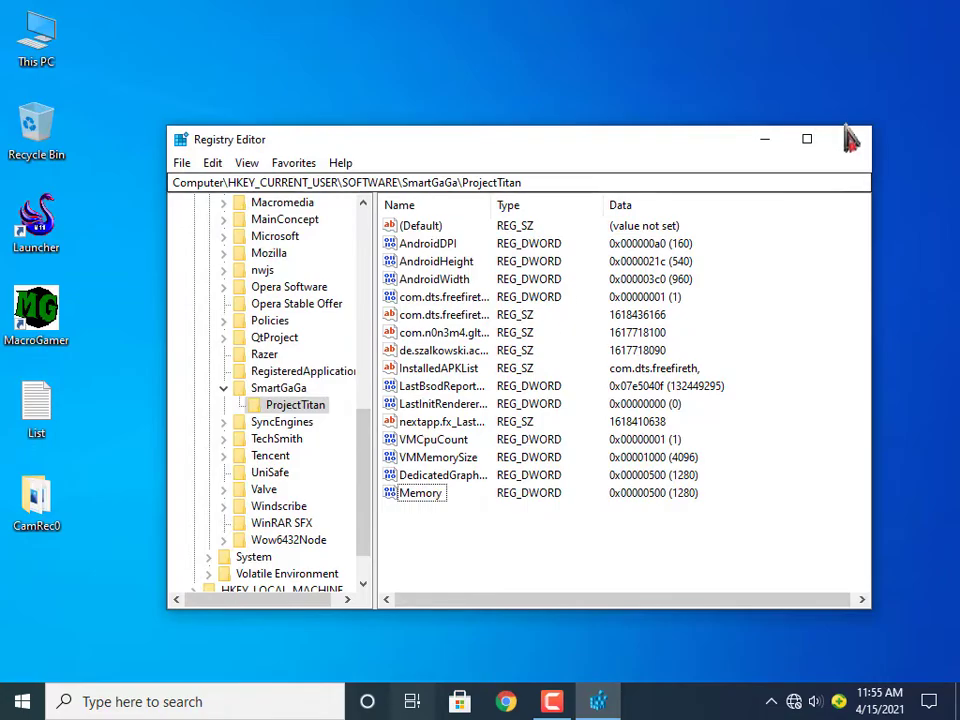
pyautogui.click(850, 139)
# - Start the SmartGaGa emulator from the desktop Launcher shortcut, dismiss the Launcher3 error and show the emulator's app list
pyautogui.rightClick(440, 78)
pyautogui.click(585, 121)
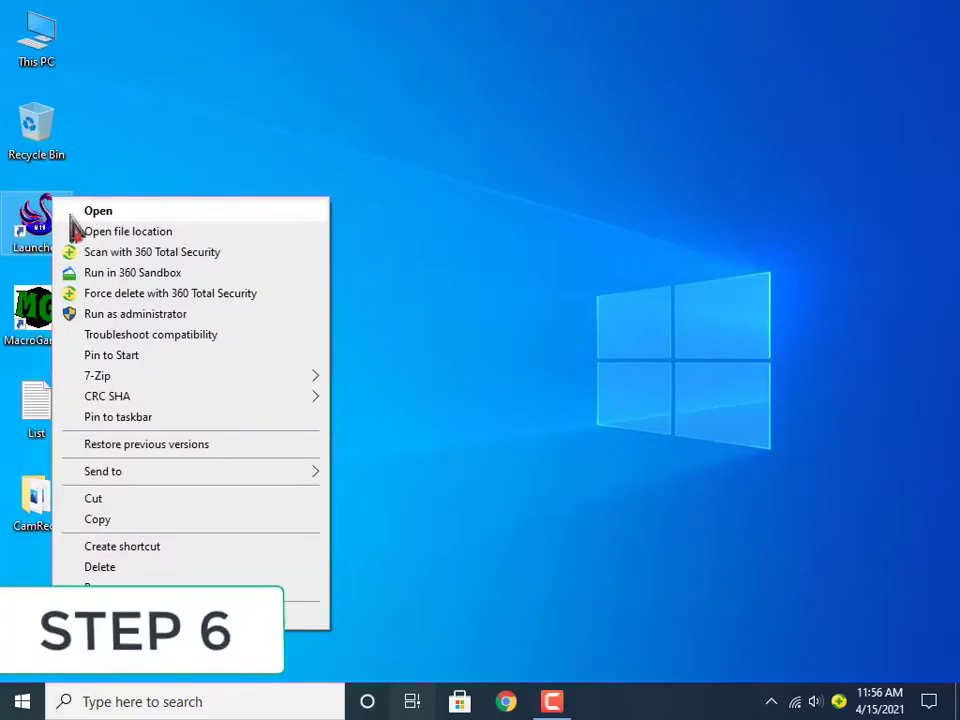
pyautogui.click(80, 211)
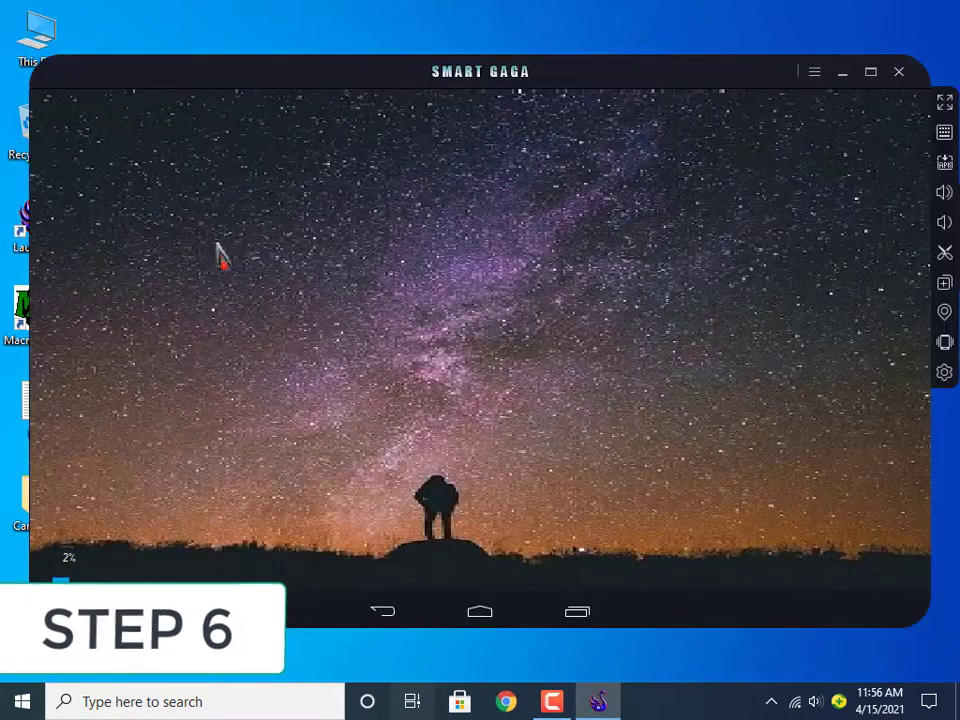
pyautogui.moveTo(523, 90); pyautogui.dragTo(507, 70)
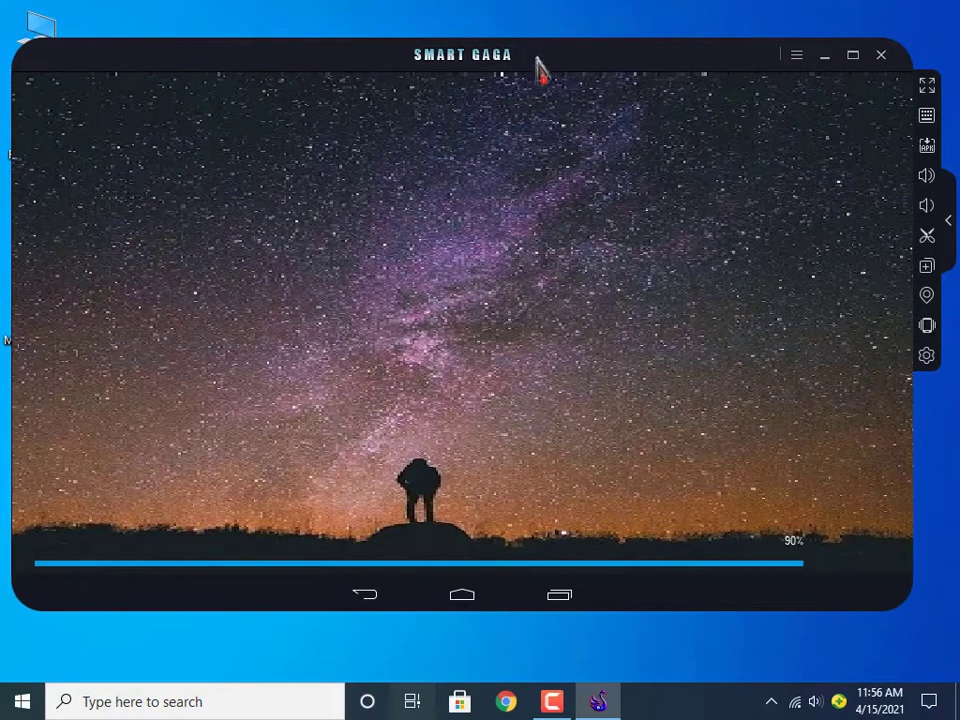
pyautogui.moveTo(537, 62); pyautogui.dragTo(549, 64)
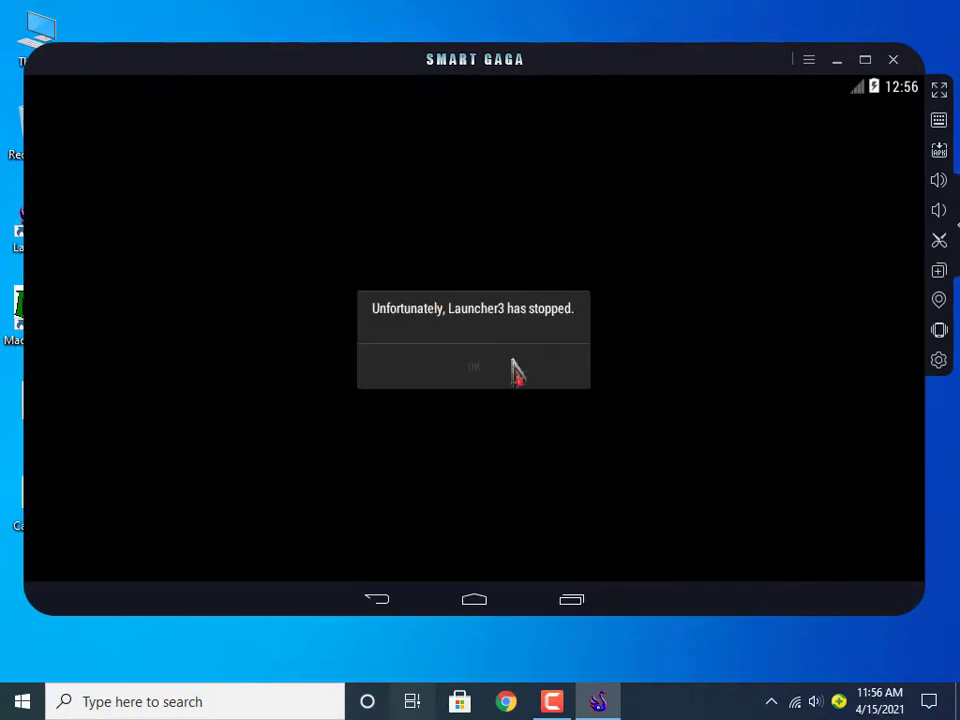
pyautogui.click(512, 370)
pyautogui.click(472, 524)
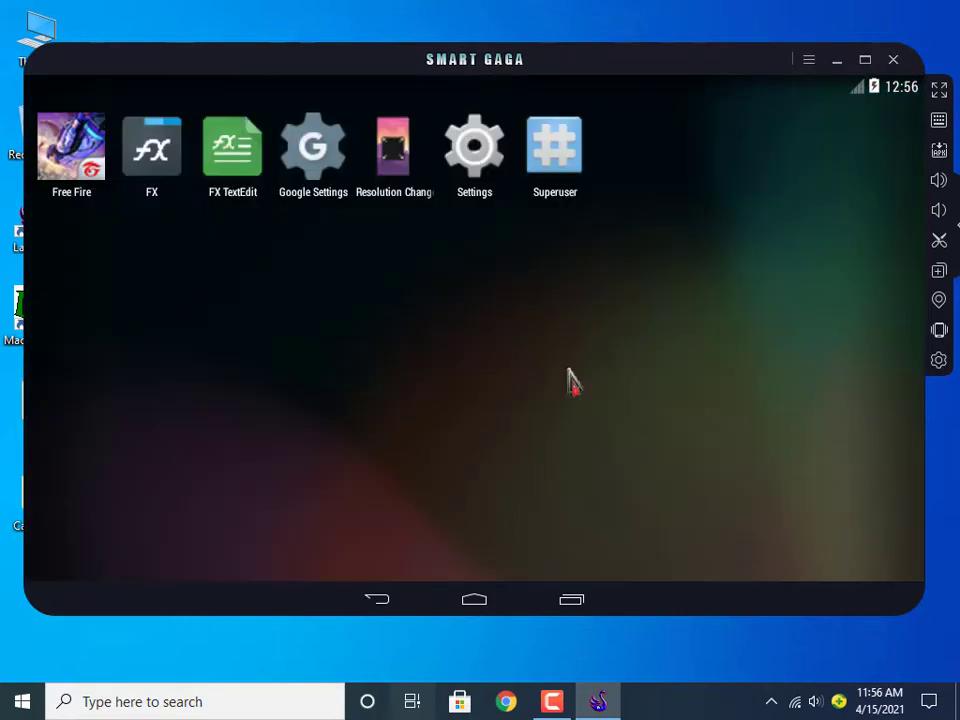
# - Set the priority of the ProjectTitan.exe process to High in Task Manager, confirm the change and close Task Manager
pyautogui.rightClick(682, 705)
pyautogui.click(737, 618)
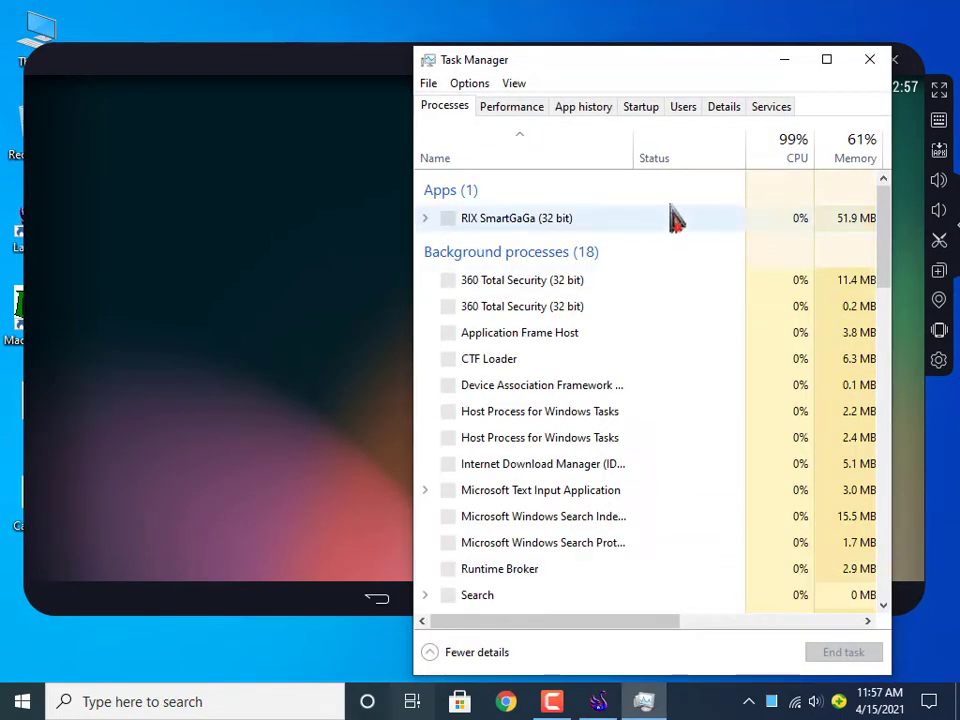
pyautogui.moveTo(720, 120); pyautogui.dragTo(603, 95)
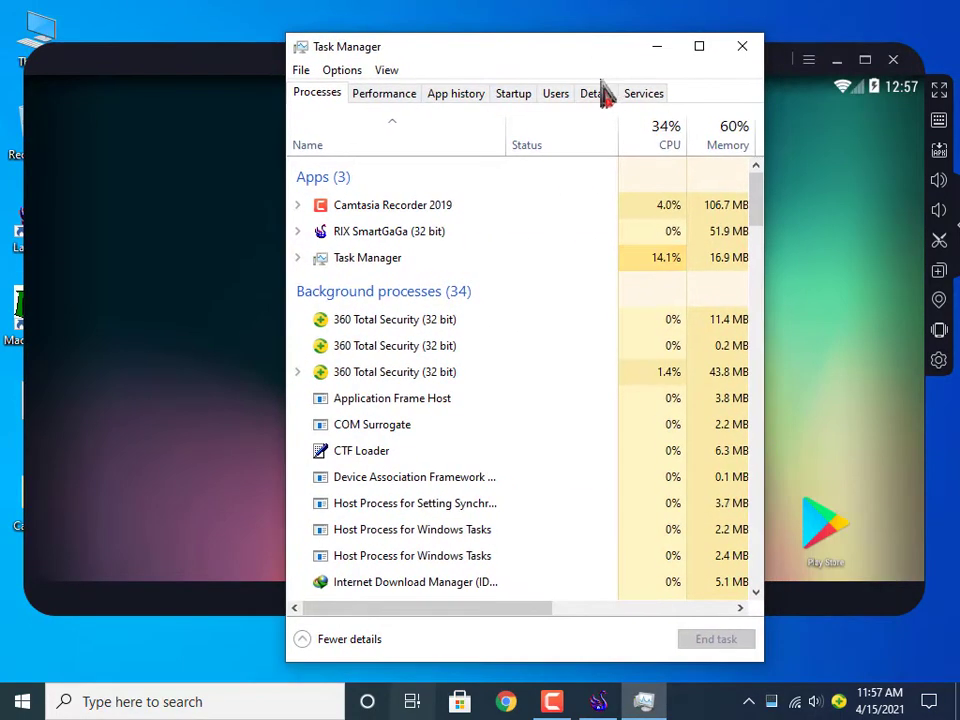
pyautogui.click(597, 99)
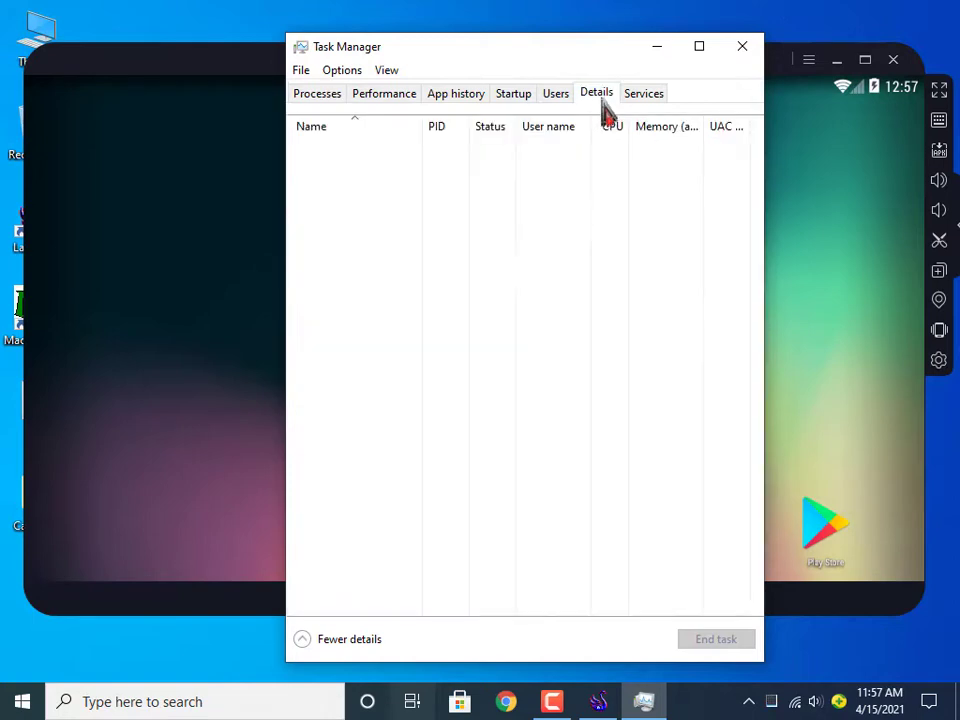
pyautogui.click(355, 432)
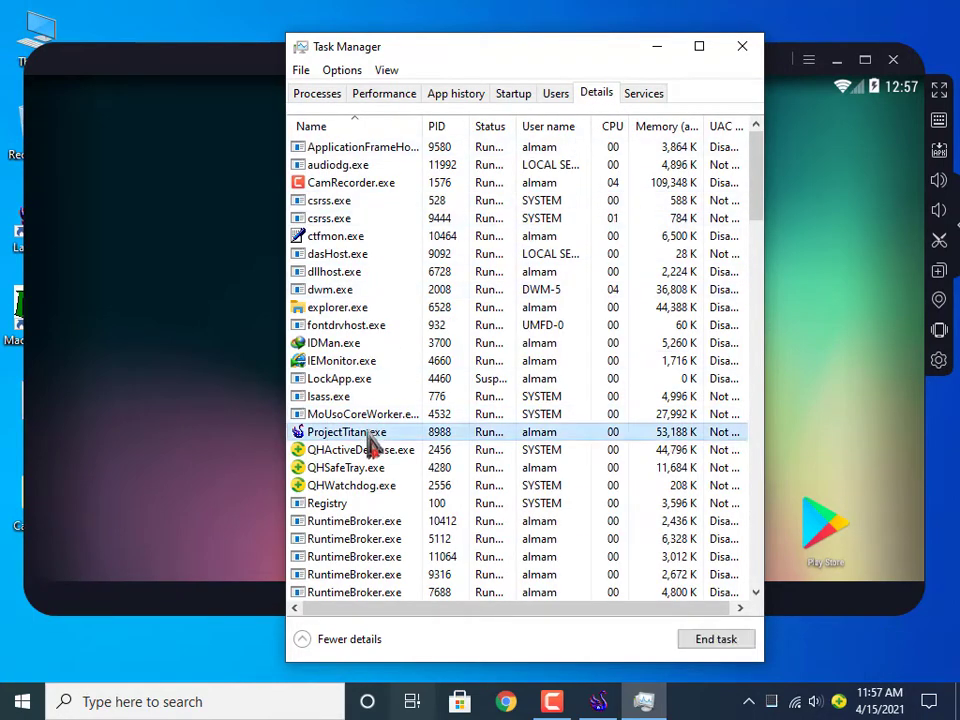
pyautogui.rightClick(352, 434)
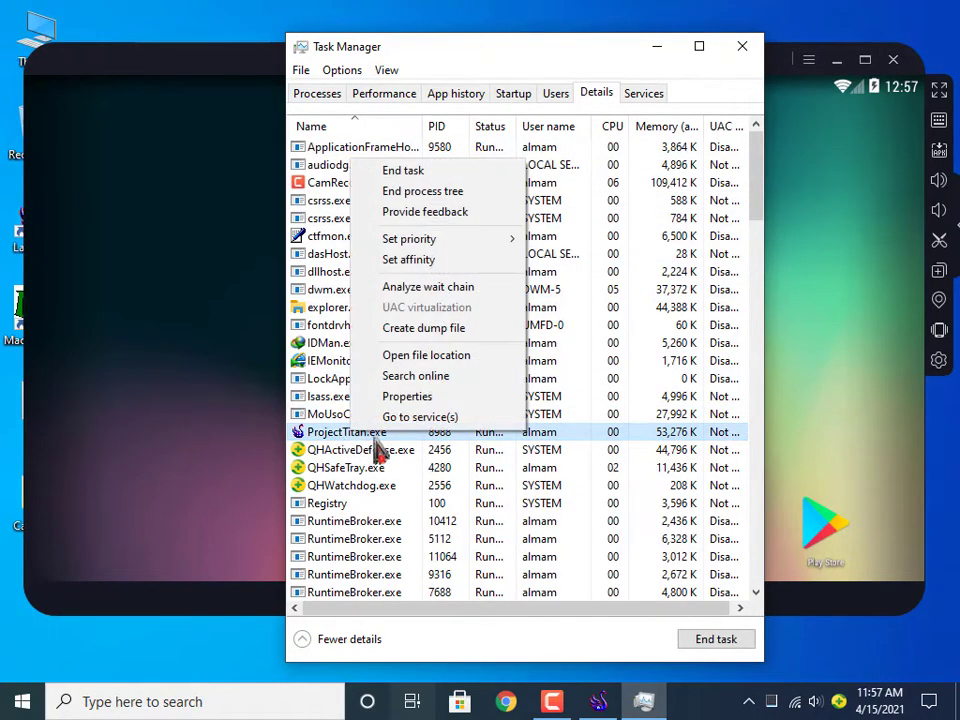
pyautogui.moveTo(466, 243)
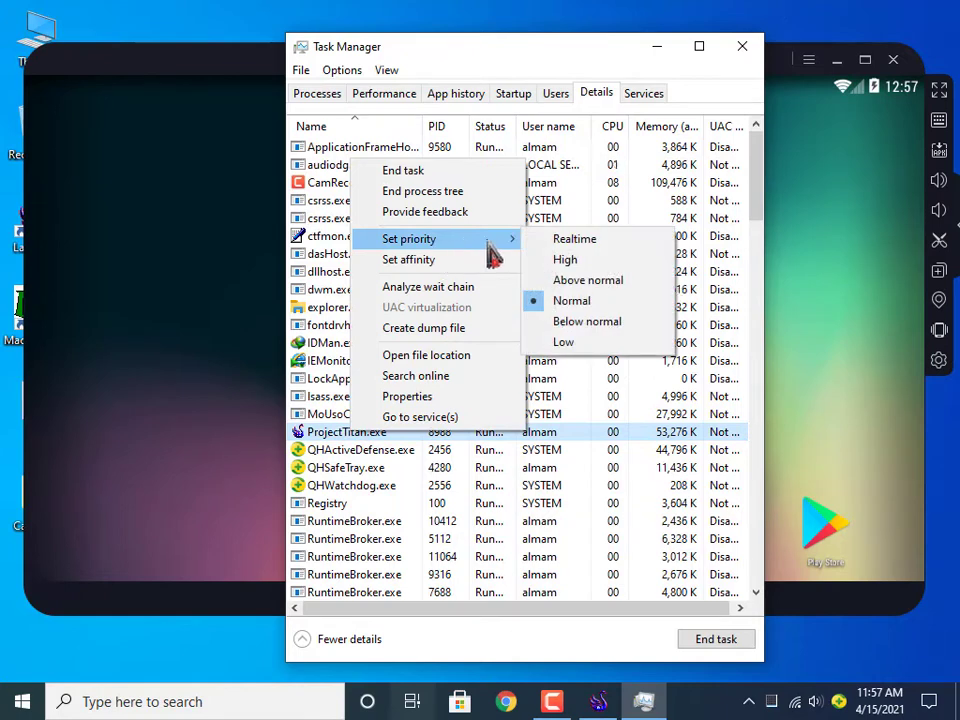
pyautogui.click(560, 262)
pyautogui.click(497, 377)
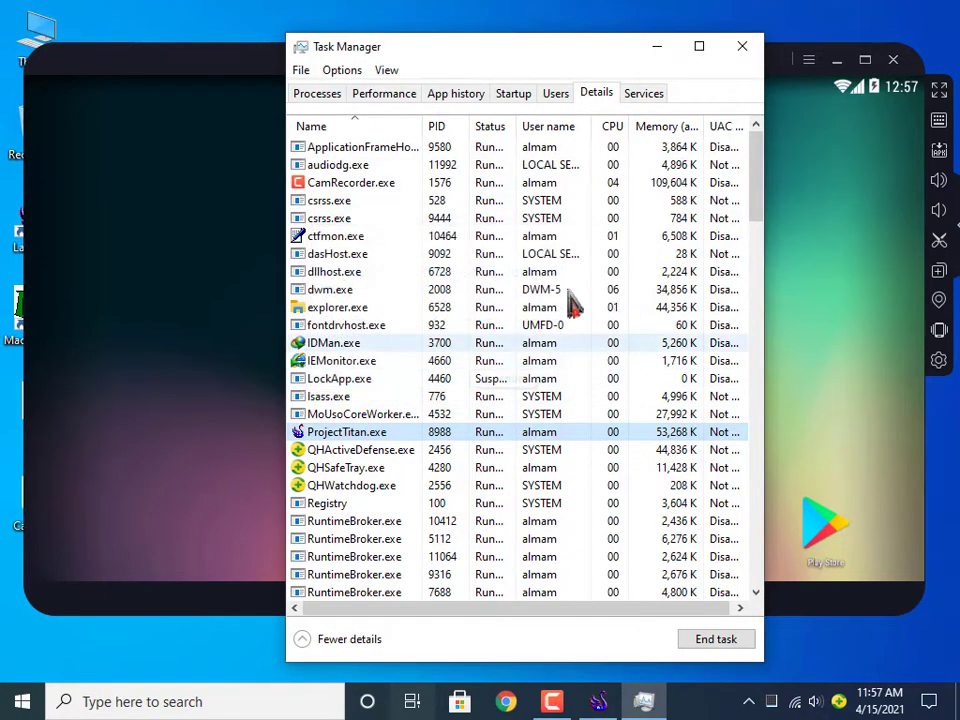
pyautogui.click(742, 46)
# - Open SmartGaGa's advanced settings and choose 1 core for the CPU
pyautogui.click(493, 527)
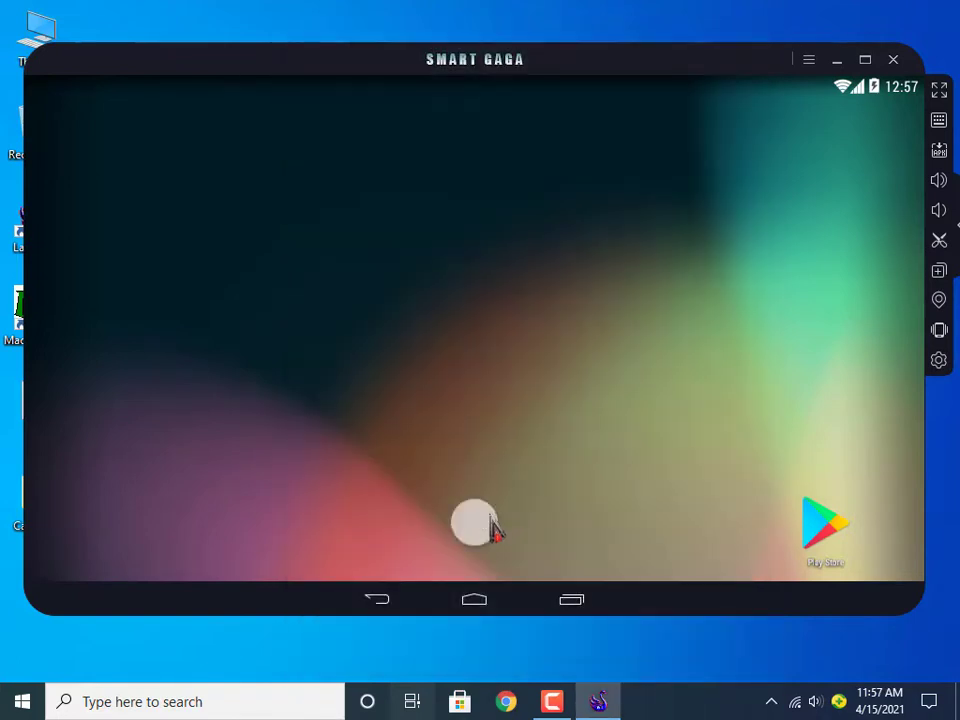
pyautogui.click(809, 59)
pyautogui.click(800, 184)
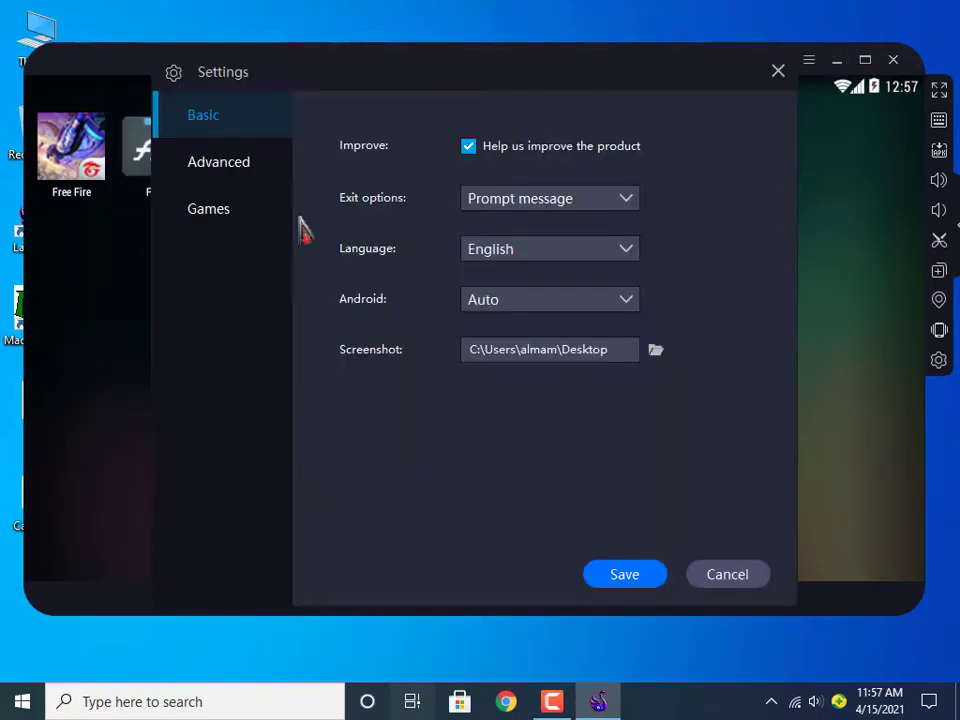
pyautogui.click(212, 168)
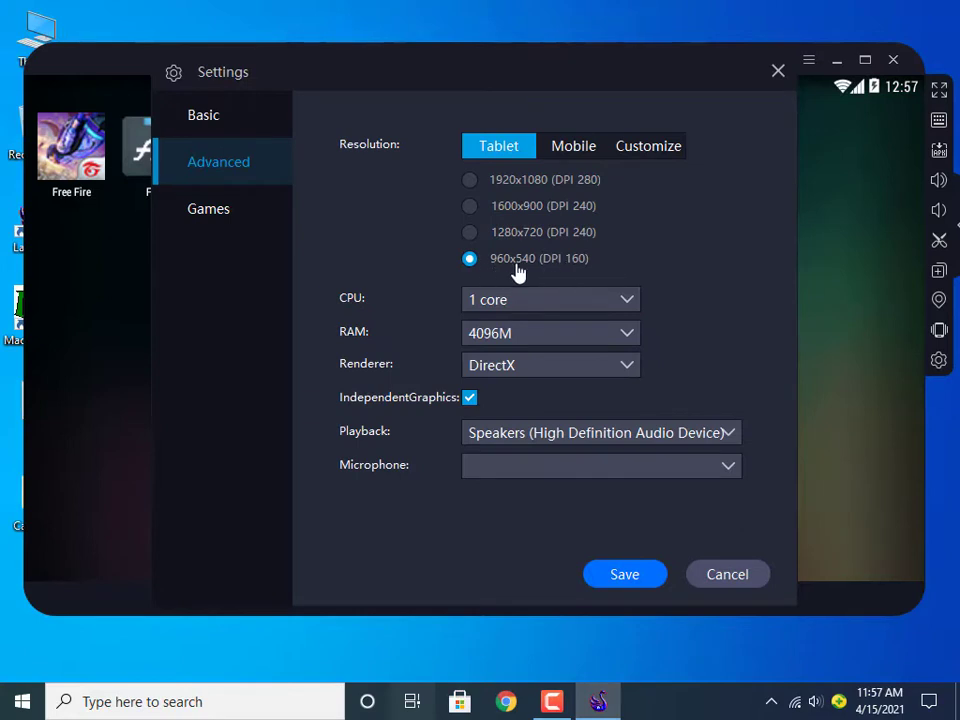
pyautogui.click(566, 302)
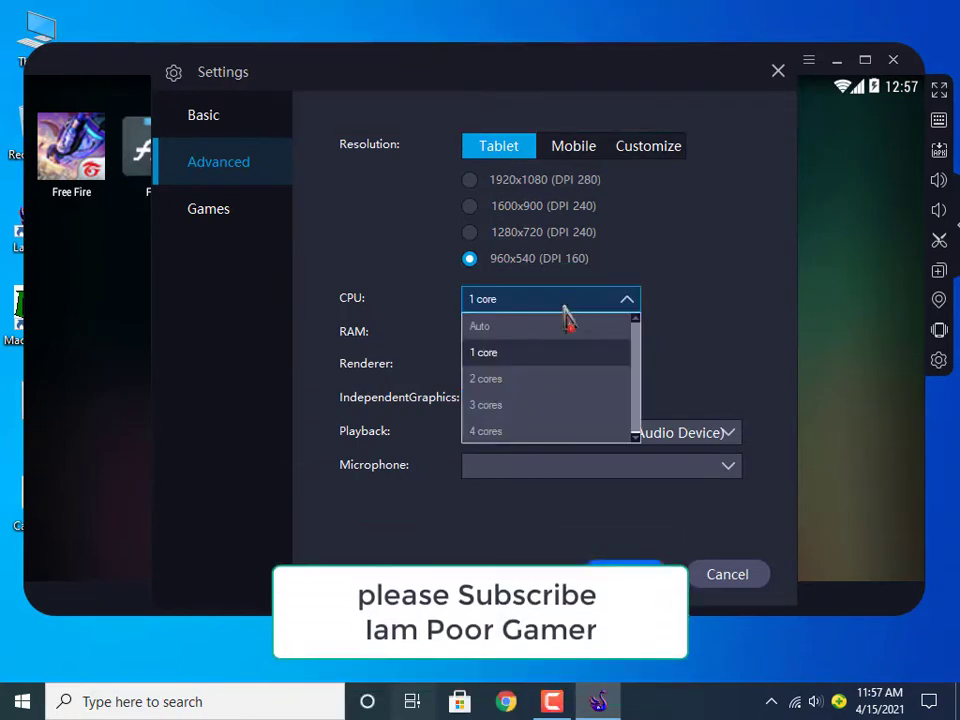
pyautogui.click(485, 352)
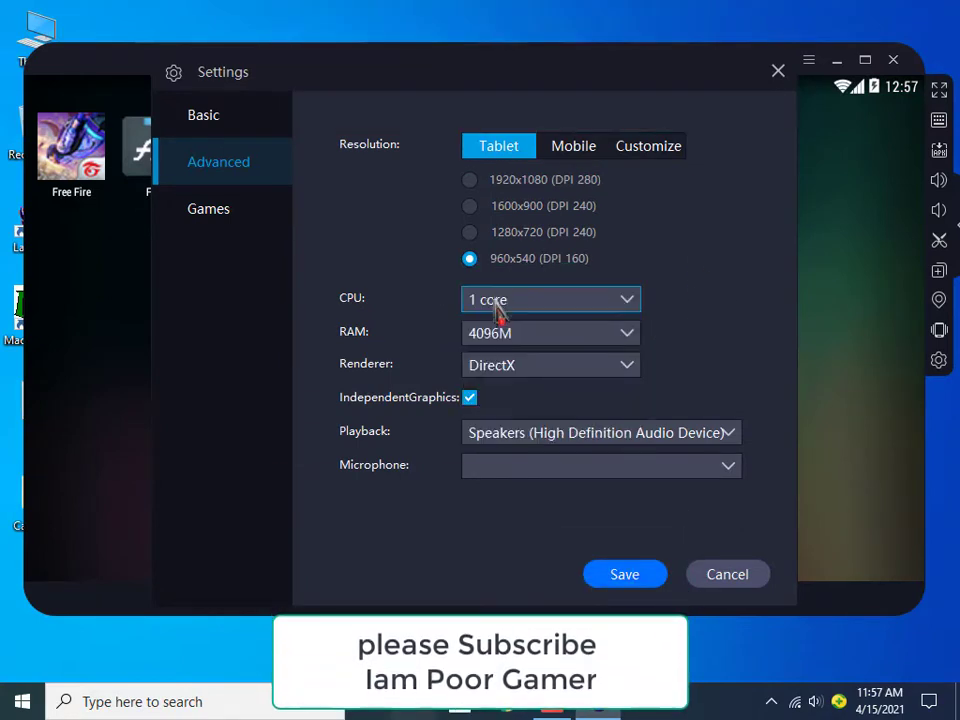
# - Reopen Task Manager, maximize it and examine the PC's memory details on the performance page
pyautogui.rightClick(669, 700)
pyautogui.click(720, 615)
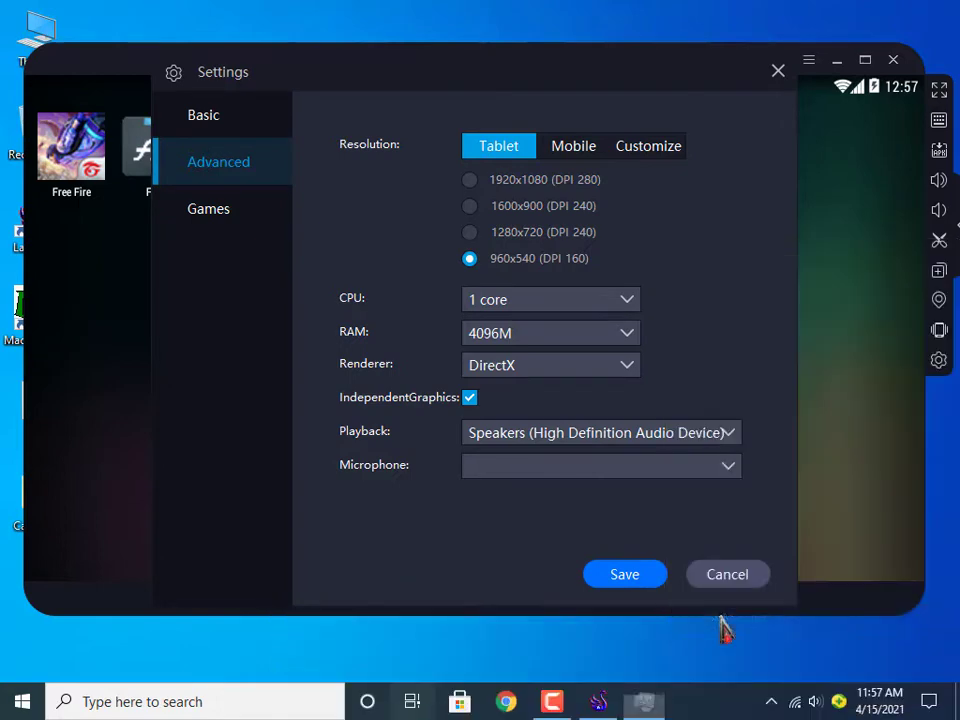
pyautogui.click(384, 93)
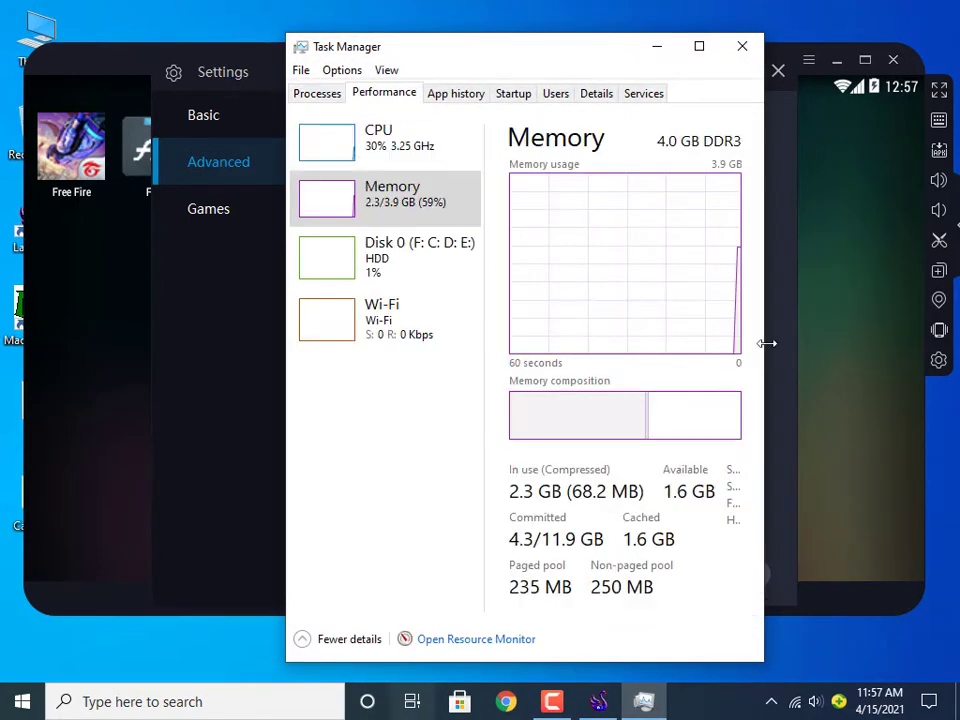
pyautogui.click(699, 46)
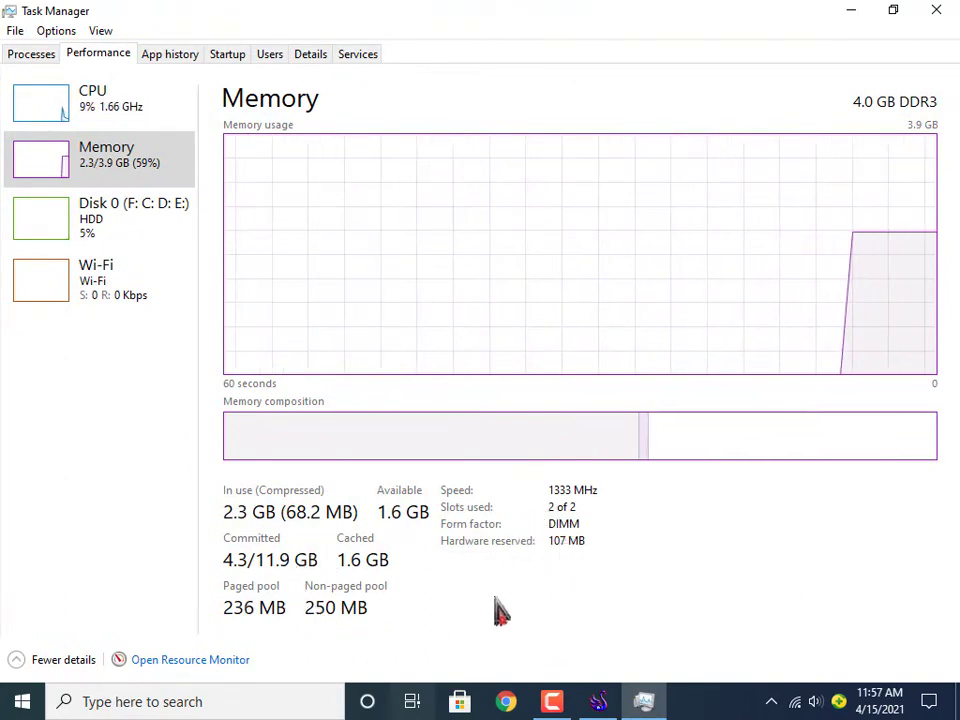
pyautogui.click(42, 56)
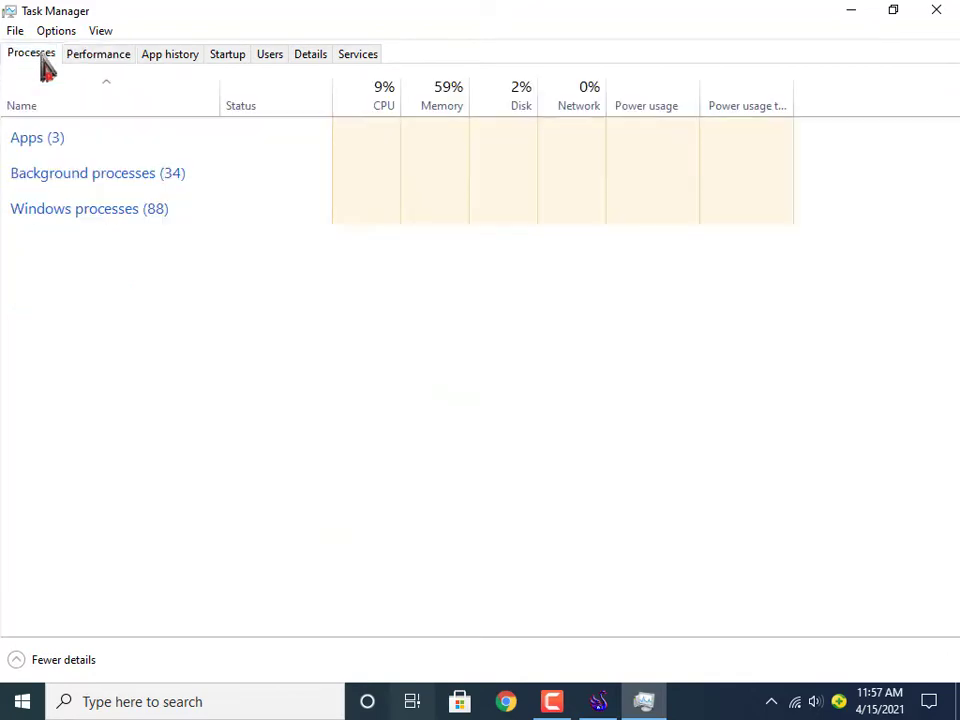
pyautogui.click(82, 56)
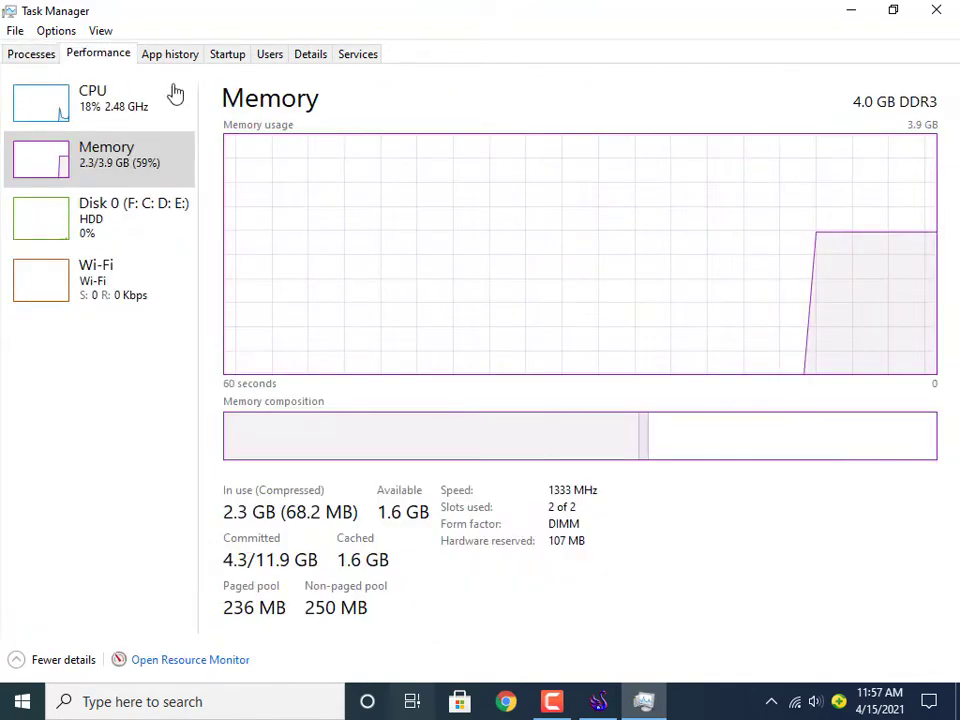
# - Examine the PC's CPU details, set the emulator's CPU to 2 cores and close Task Manager
pyautogui.click(72, 108)
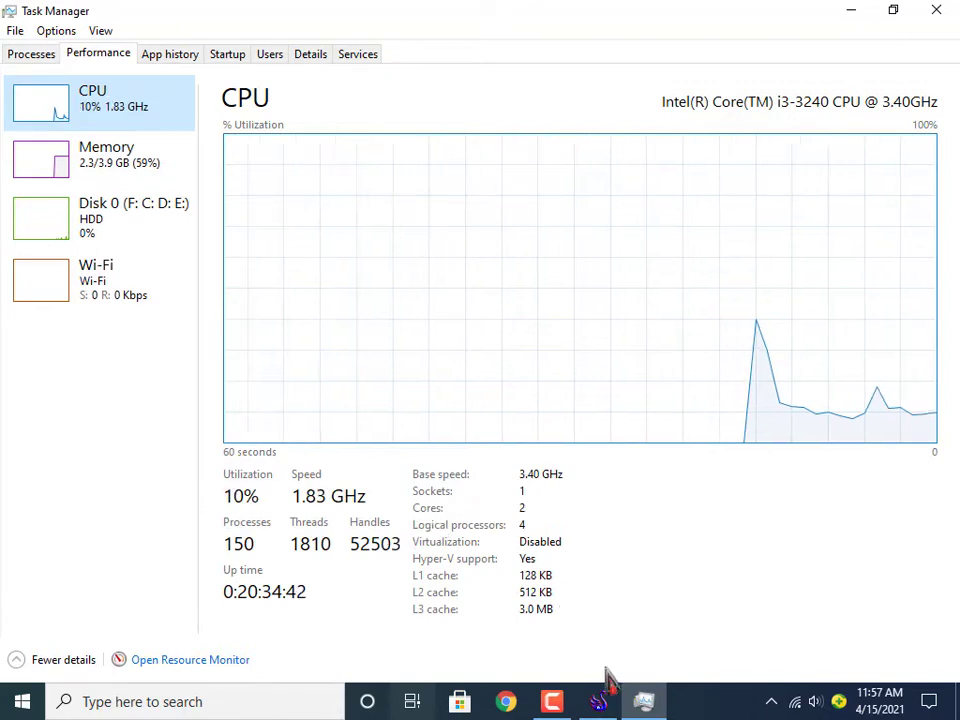
pyautogui.click(600, 700)
pyautogui.click(560, 300)
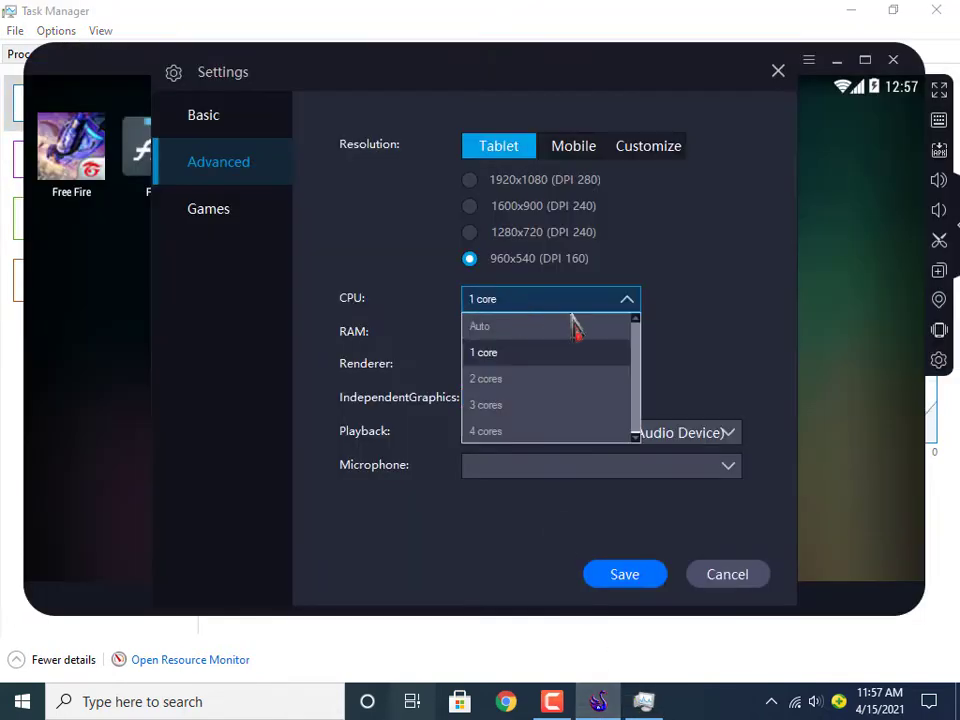
pyautogui.click(499, 379)
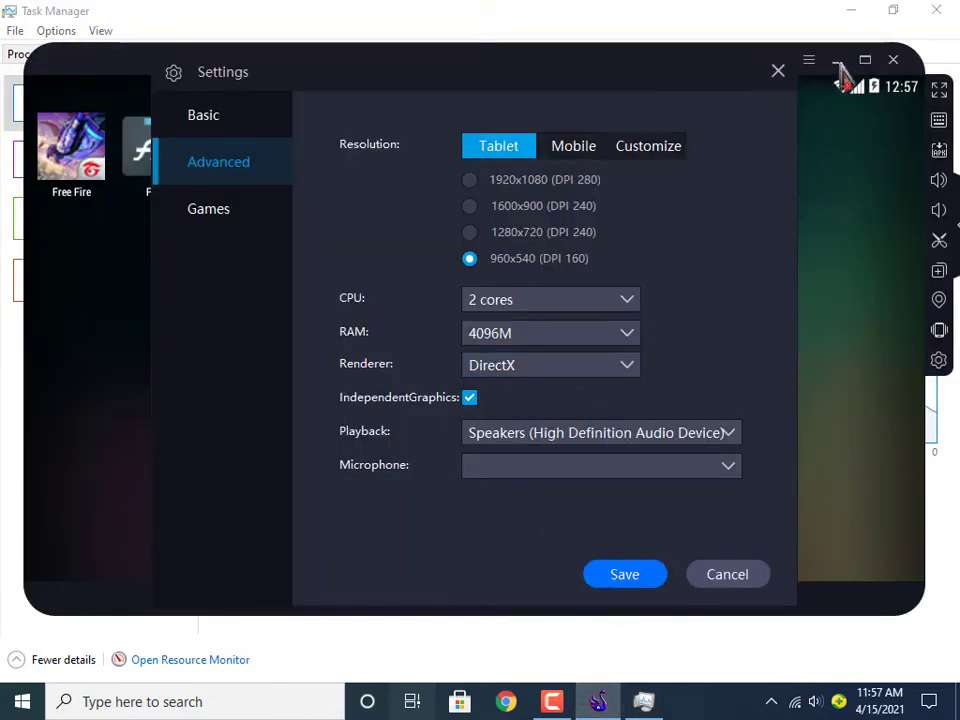
pyautogui.click(936, 10)
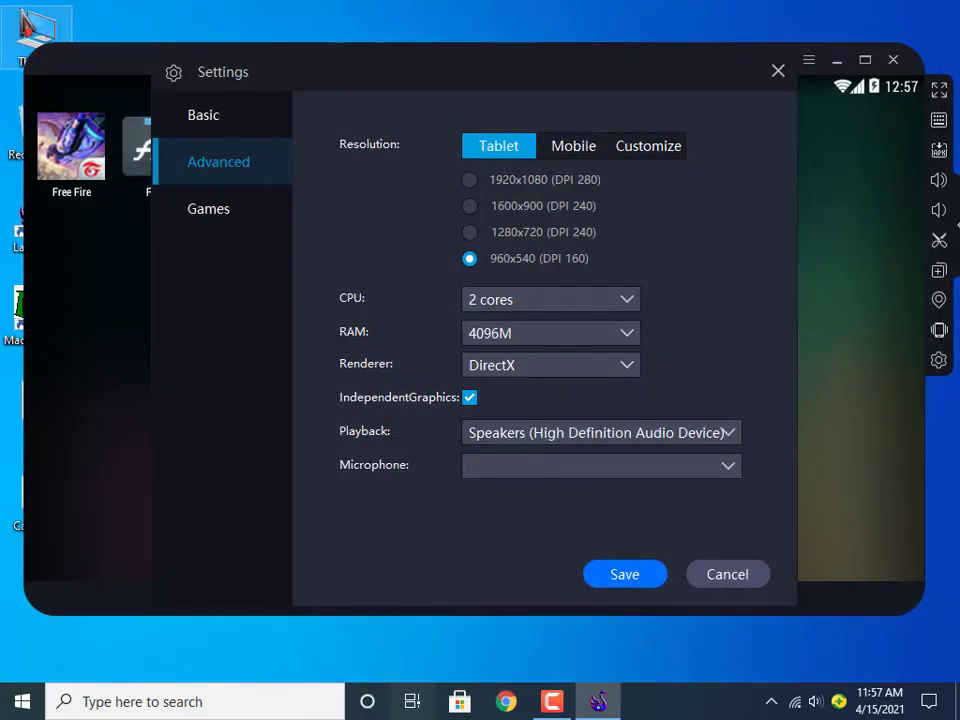
# - Open the PC's system properties from This PC, check the installed memory and close the System window
pyautogui.doubleClick(26, 24)
pyautogui.rightClick(433, 434)
pyautogui.click(500, 608)
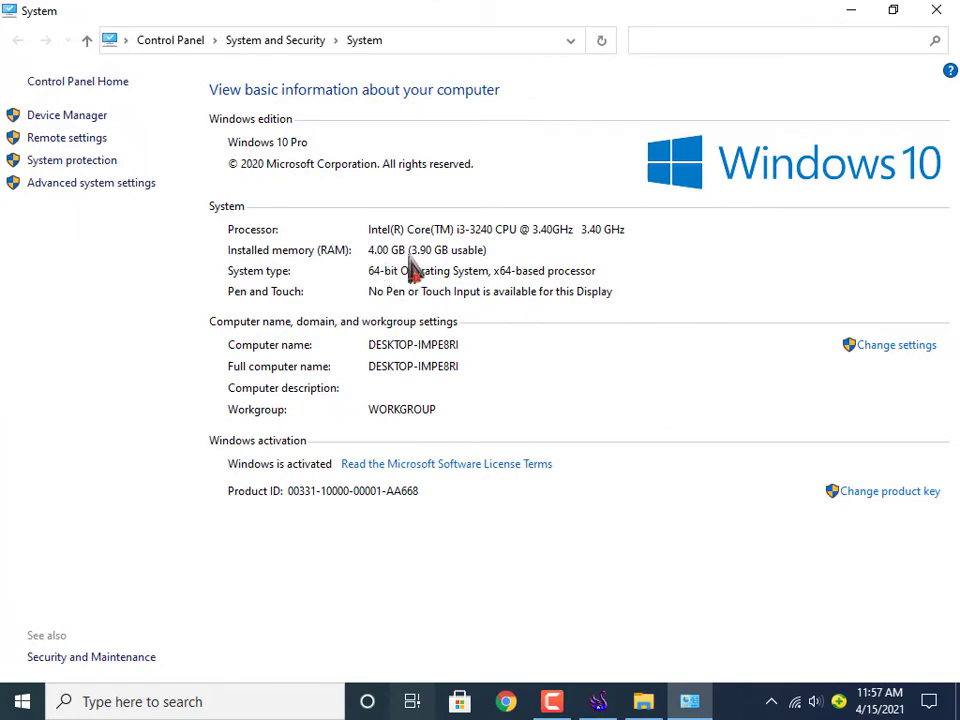
pyautogui.click(936, 10)
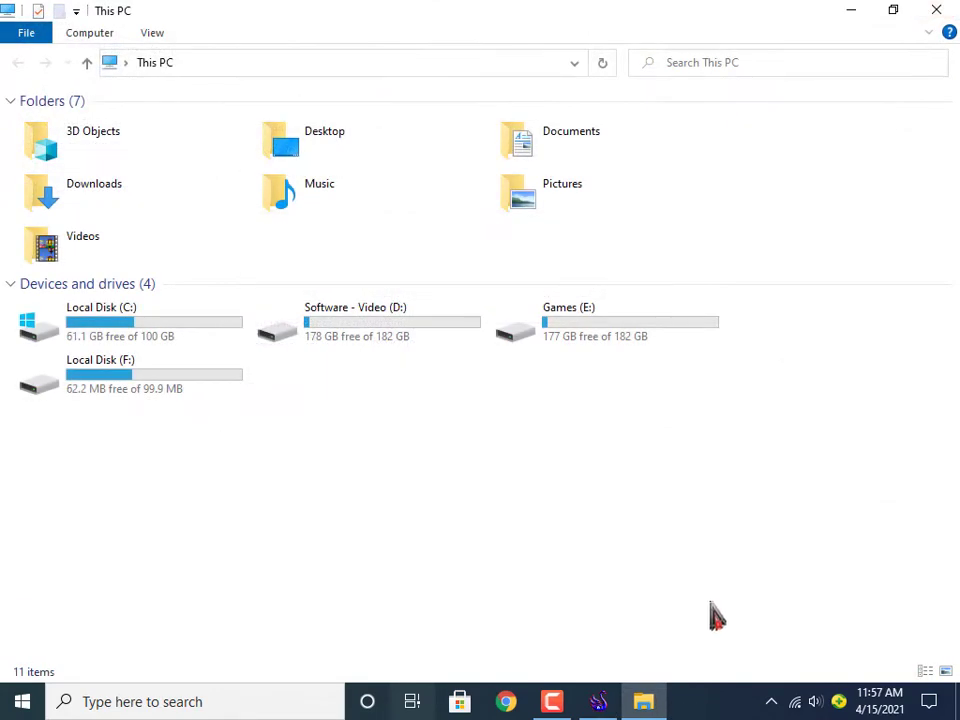
# - Set SmartGaGa's RAM to 2048M, save the settings, restart the emulator and close the This PC window
pyautogui.click(598, 701)
pyautogui.click(521, 334)
pyautogui.scroll(-2, 515, 435)
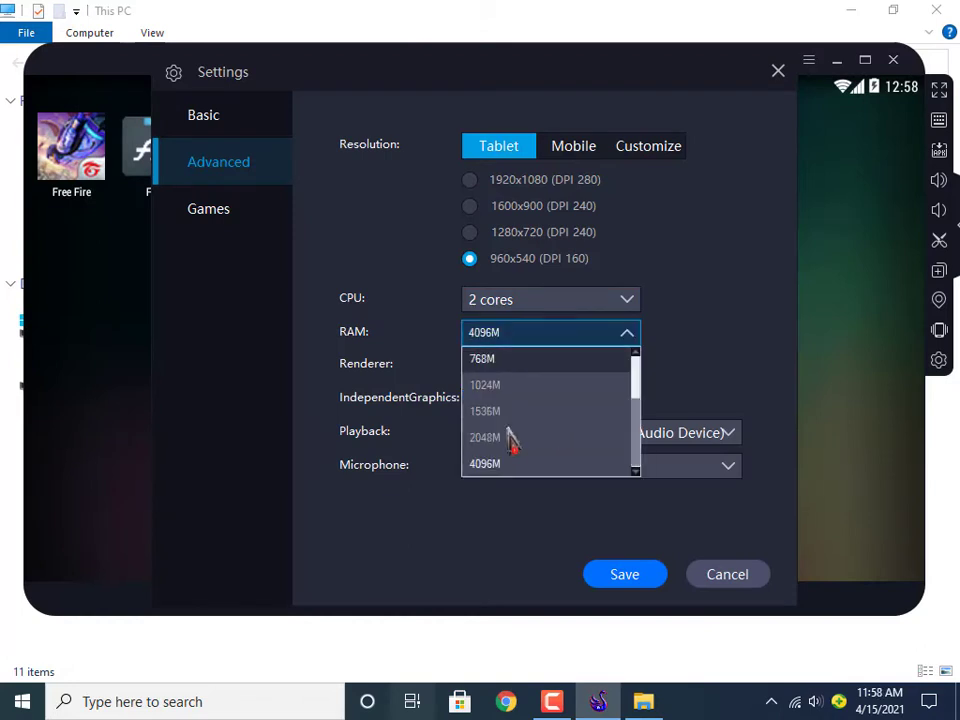
pyautogui.click(515, 440)
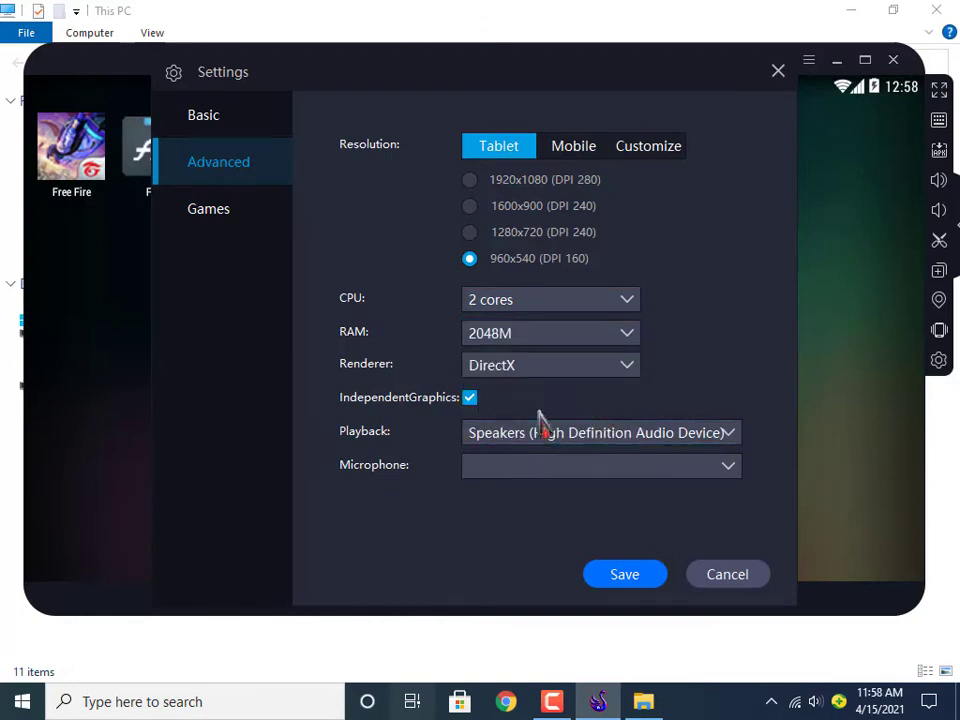
pyautogui.click(614, 593)
pyautogui.click(568, 402)
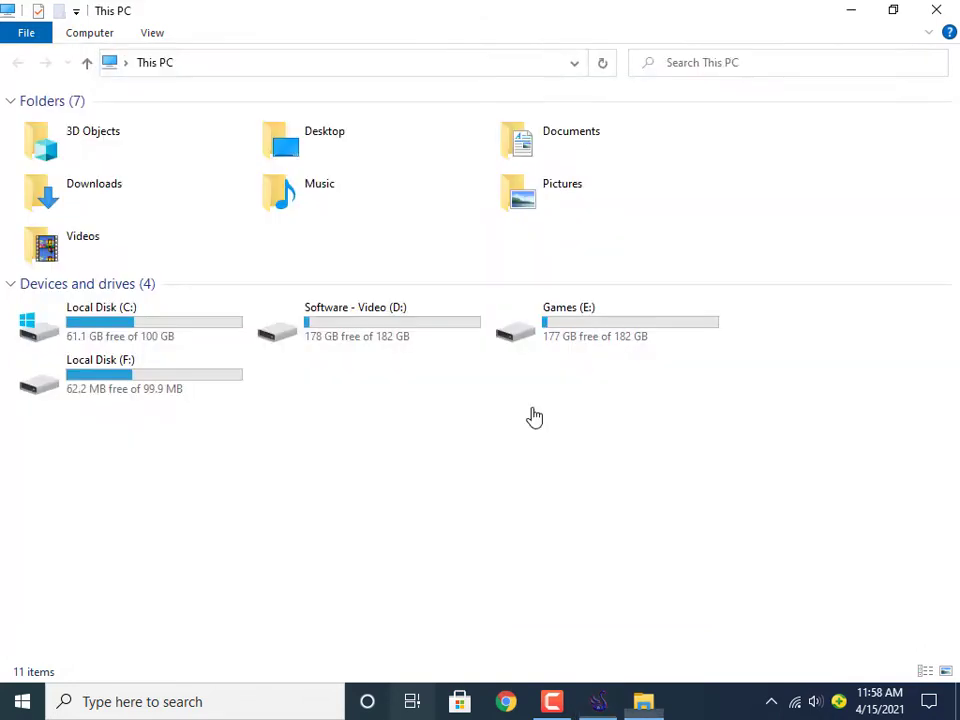
pyautogui.click(934, 9)
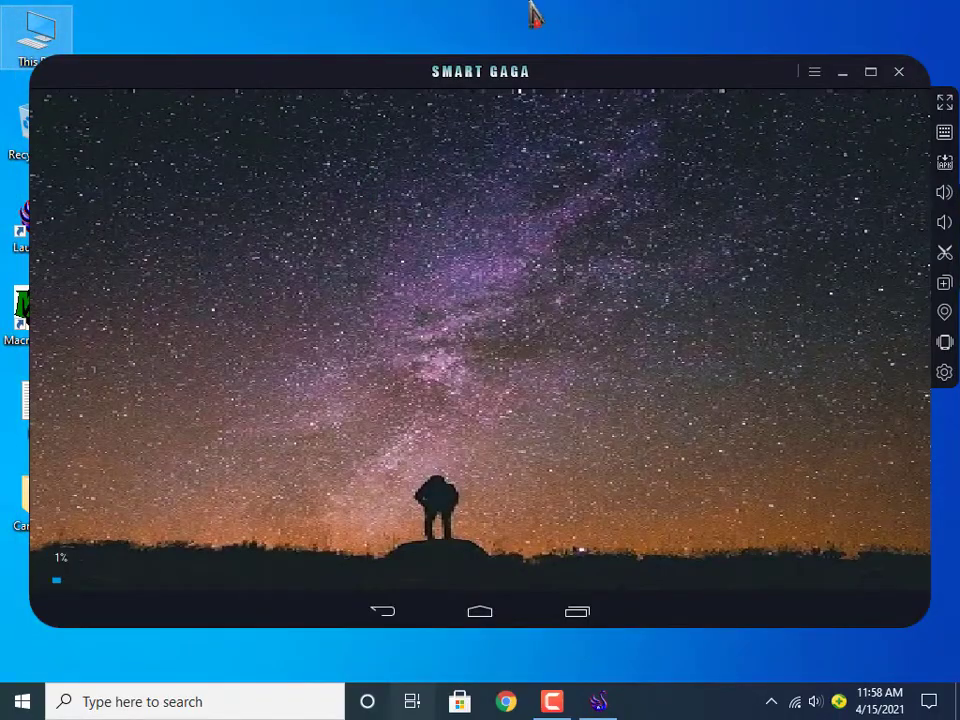
# - Refresh the desktop while the emulator restarts, and launch Free Fire from the emulator's app list
pyautogui.rightClick(531, 6)
pyautogui.click(574, 57)
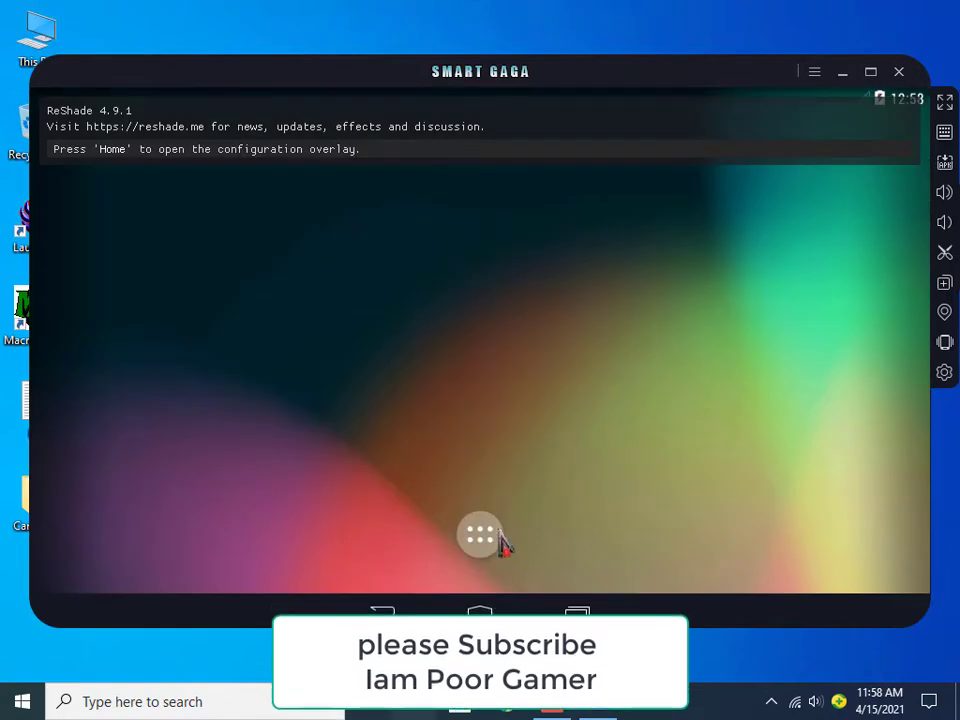
pyautogui.click(484, 538)
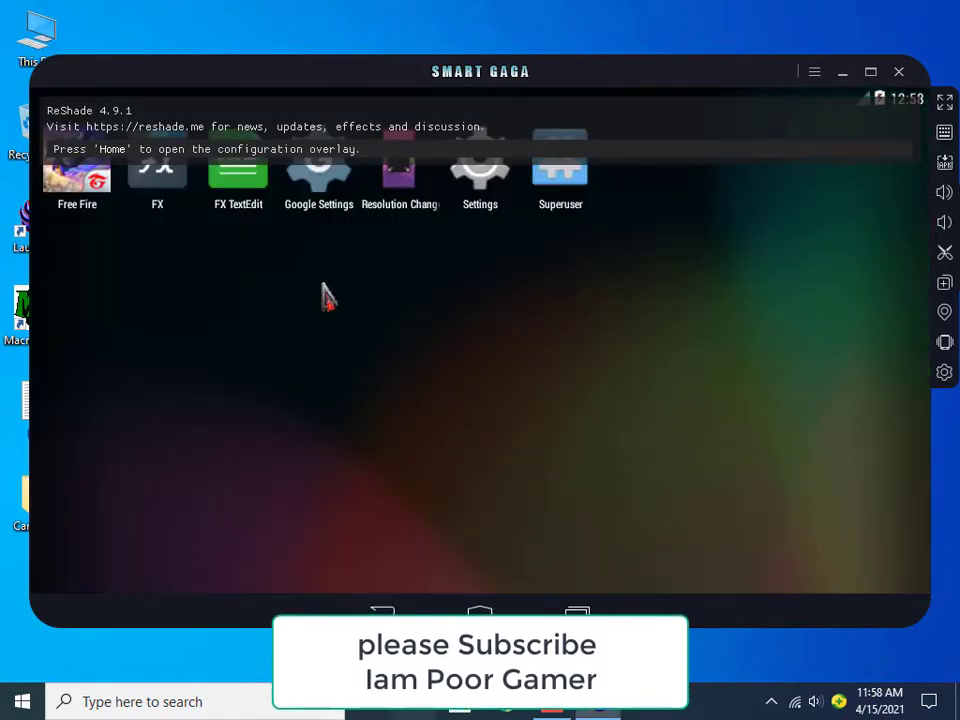
pyautogui.click(105, 180)
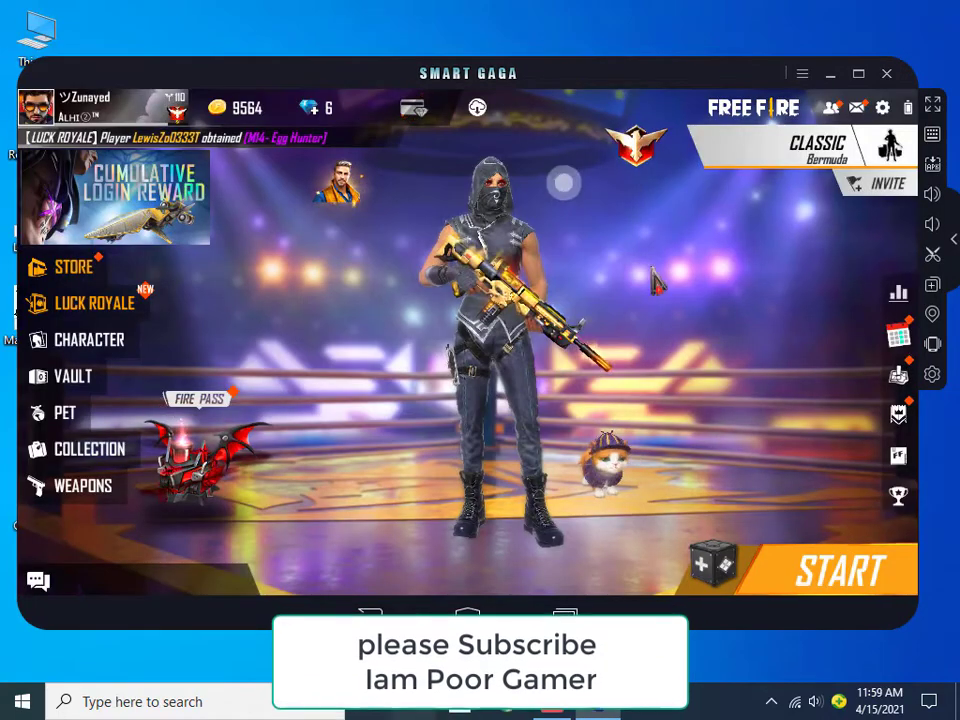
pyautogui.click(598, 313)
pyautogui.click(605, 312)
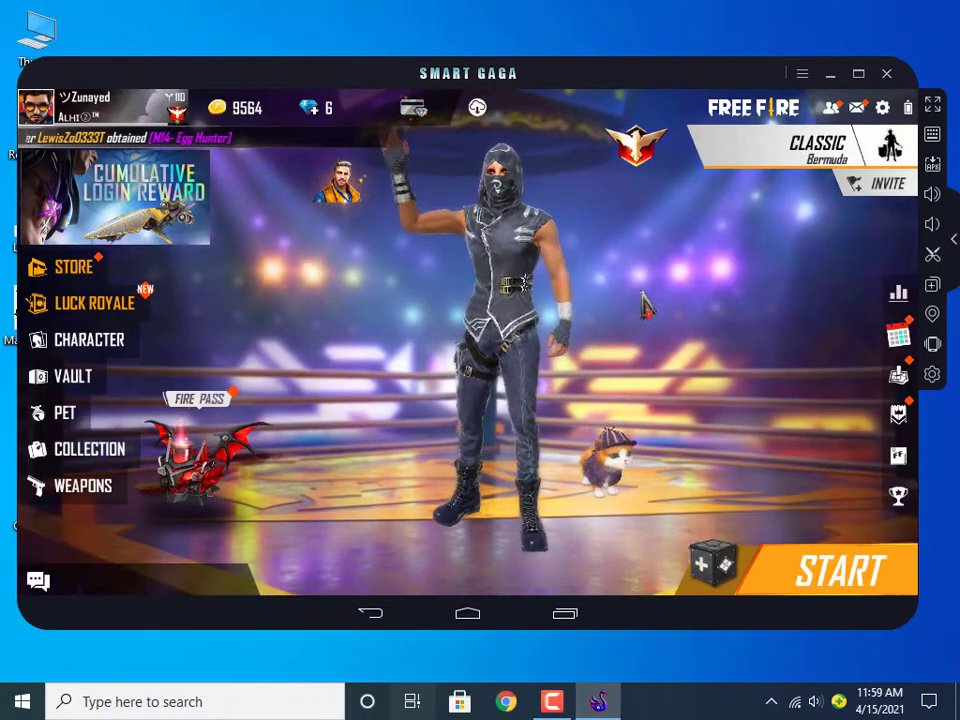
# - Set Free Fire's graphics to Ultra with Normal resolution, Shadow Off and High FPS set to High, and close the game settings
pyautogui.click(882, 107)
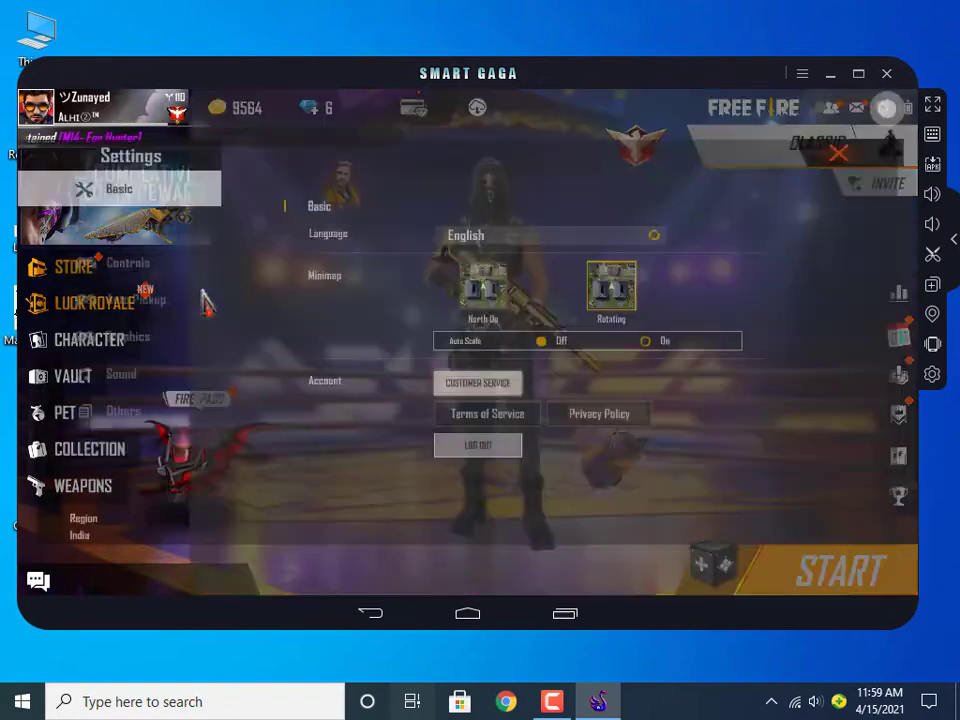
pyautogui.click(95, 336)
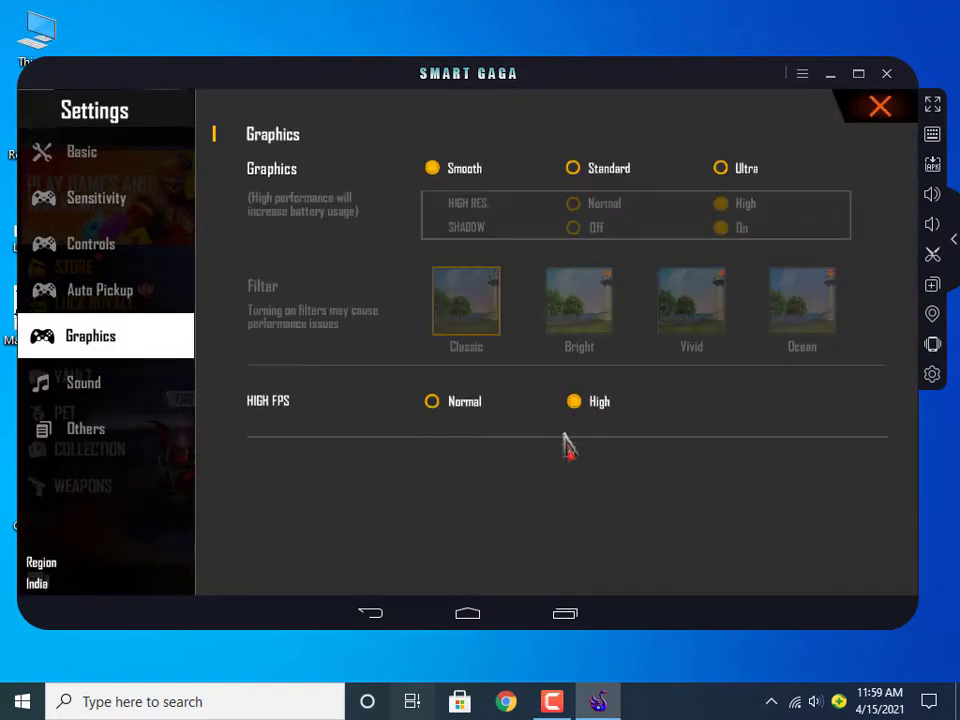
pyautogui.click(573, 466)
pyautogui.click(660, 188)
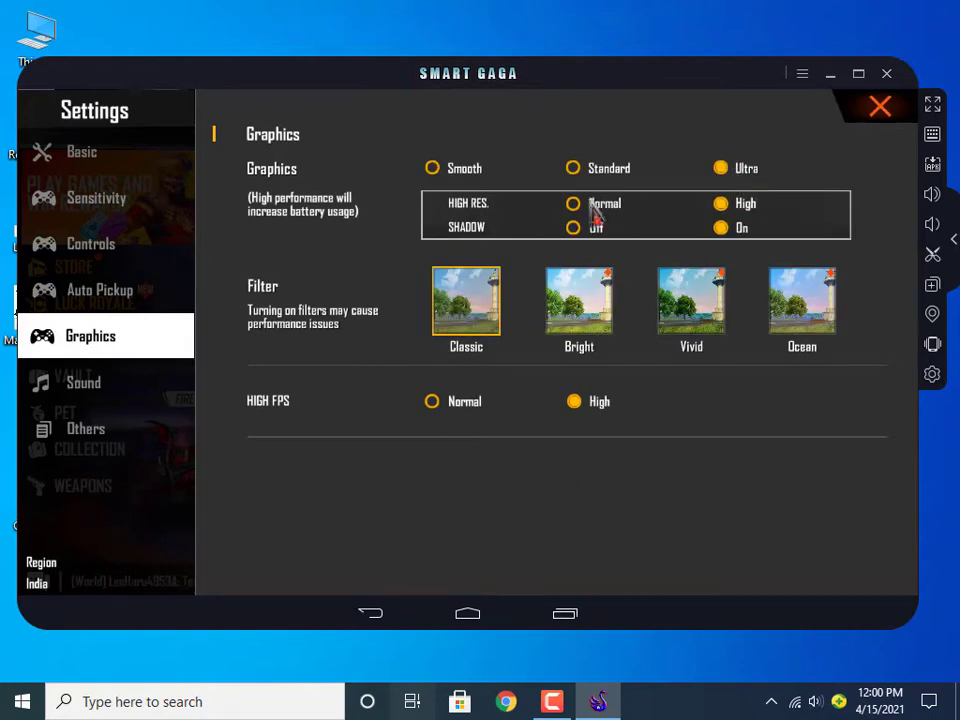
pyautogui.click(576, 204)
pyautogui.click(575, 227)
pyautogui.click(572, 401)
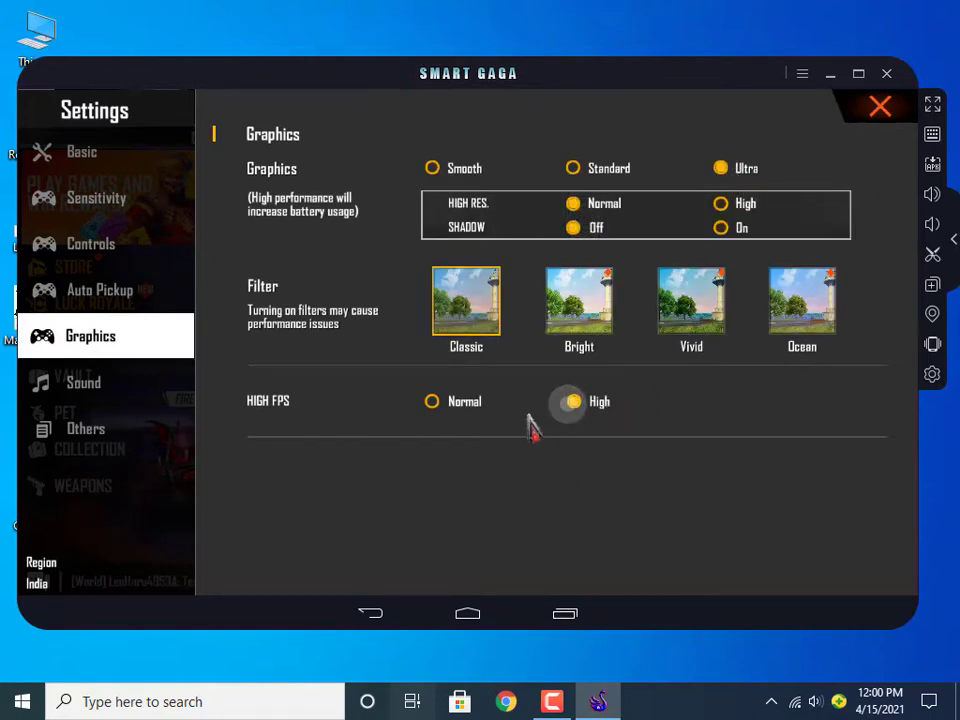
pyautogui.click(876, 110)
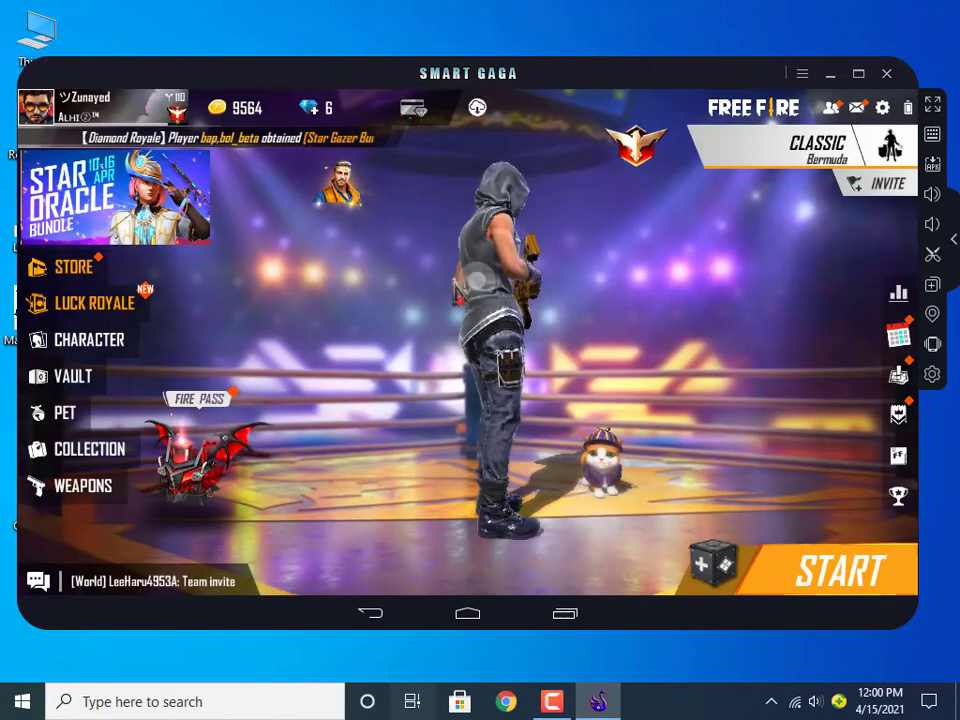
# - Start Free Fire's Training mode, run to the weapon crates and choose the M1887 shotgun
pyautogui.click(757, 147)
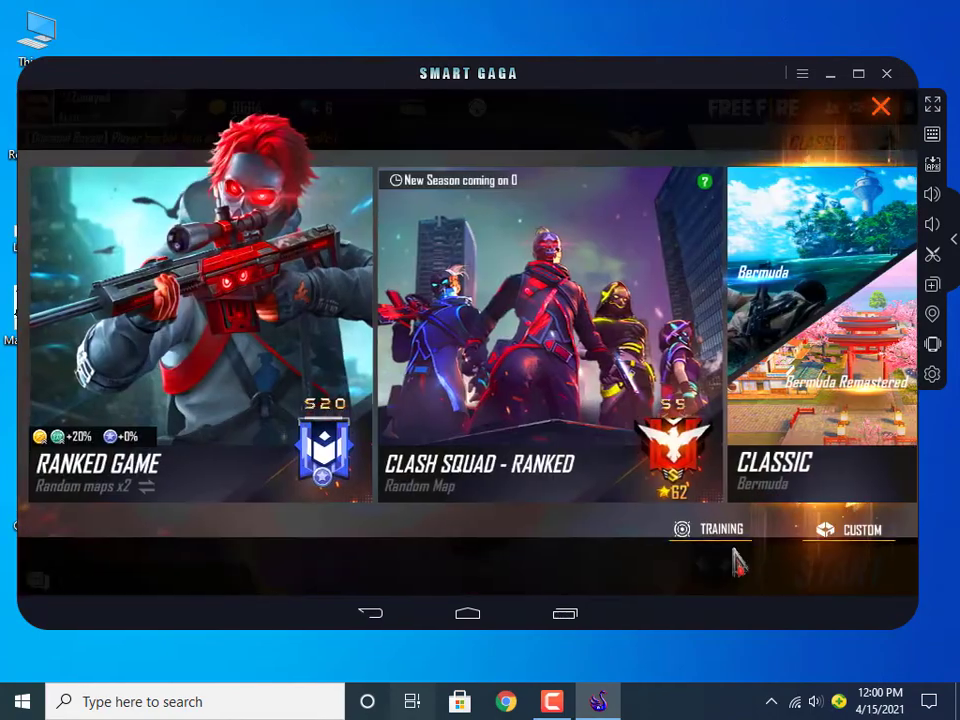
pyautogui.click(728, 538)
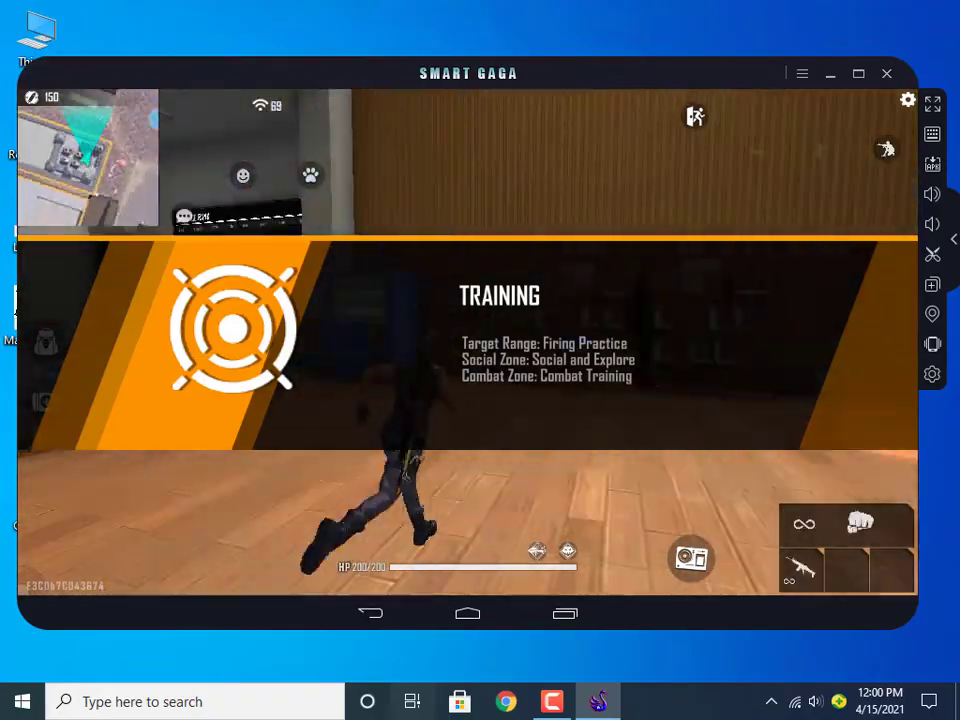
pyautogui.press('w')
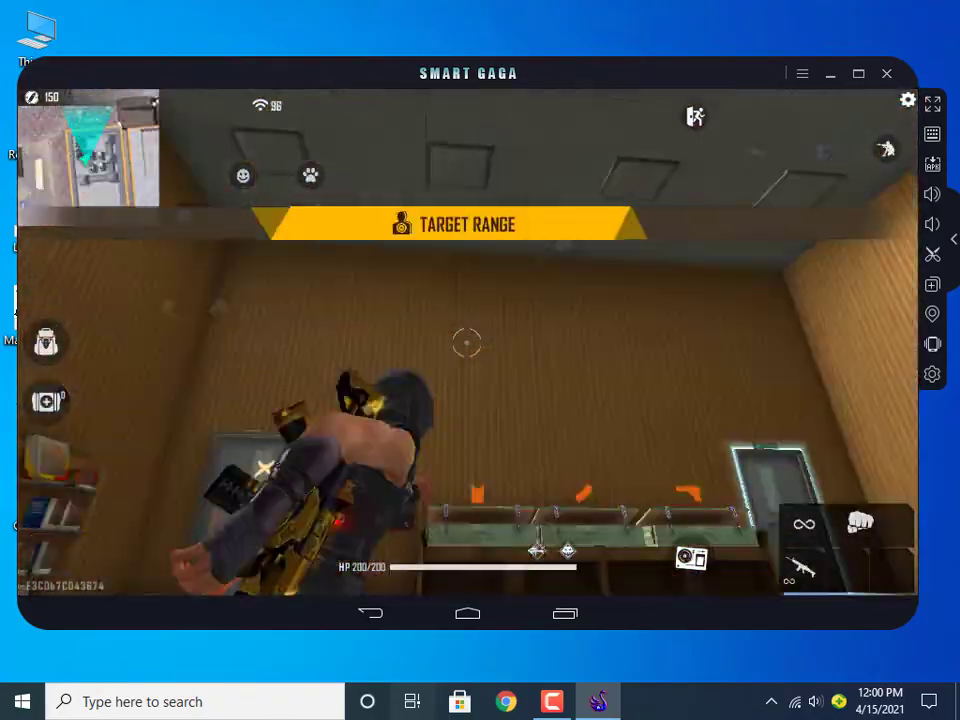
pyautogui.press('w')
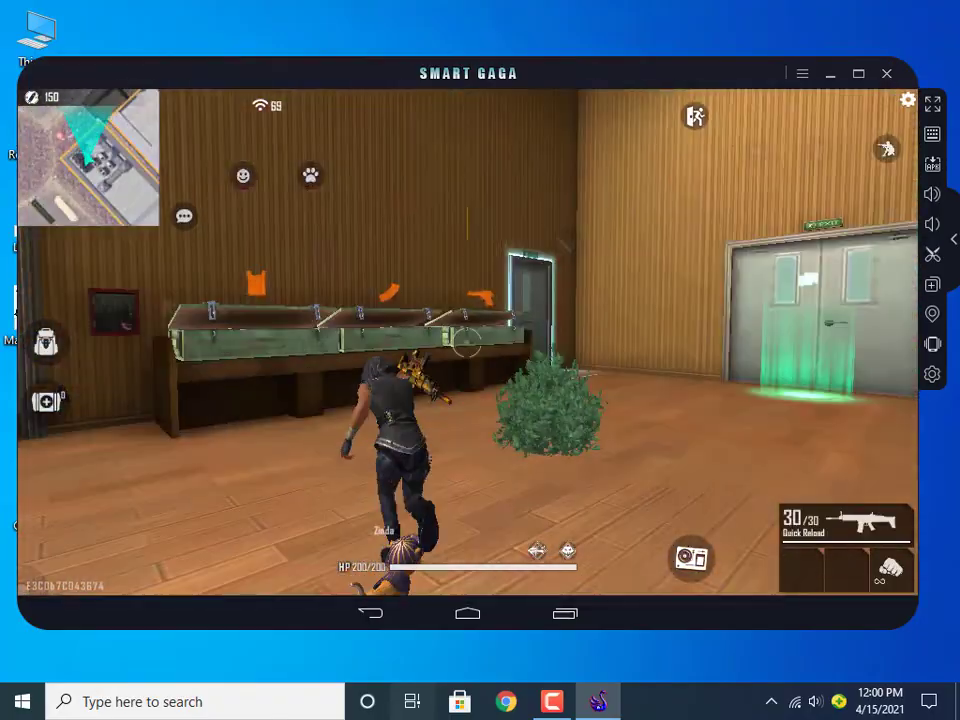
pyautogui.press('w')
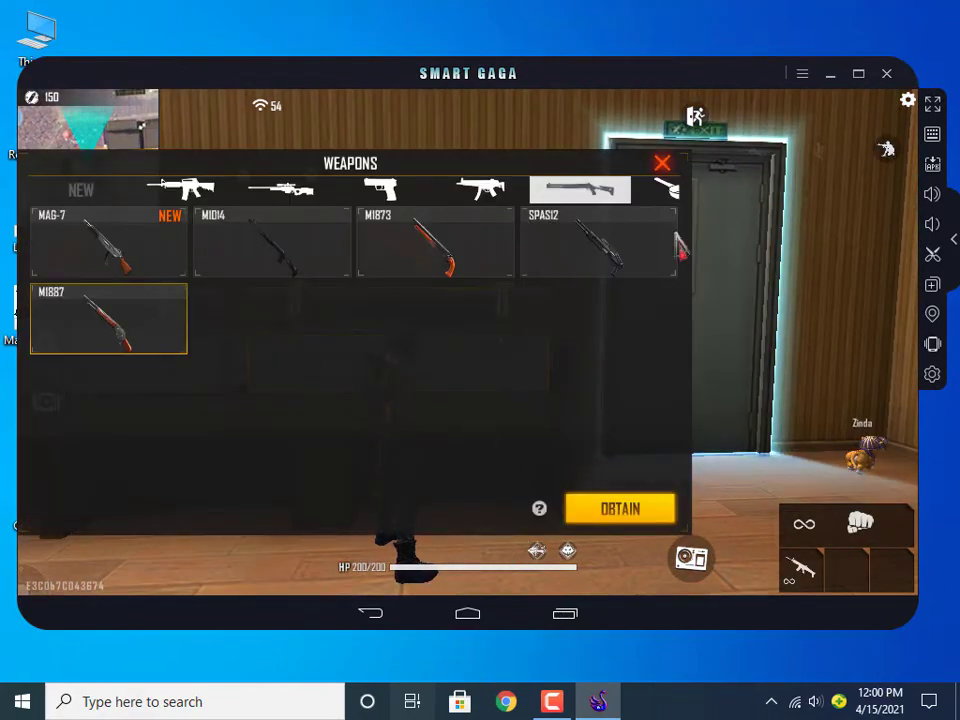
# - Run into the target range and test the game by firing the M1887 at the practice dummy
pyautogui.press('w')
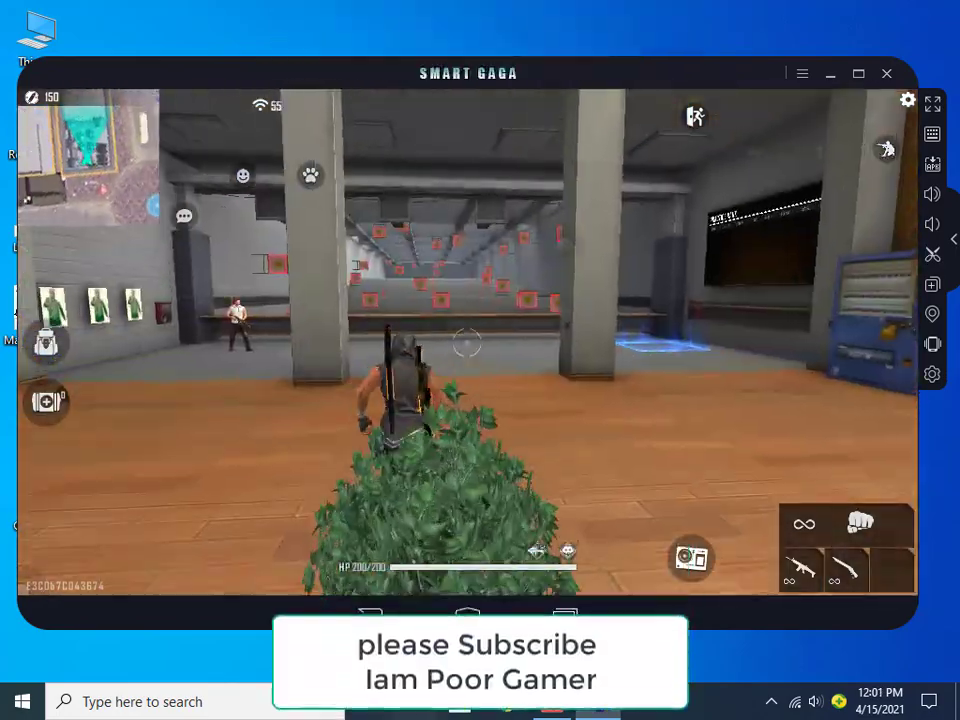
pyautogui.press('w')
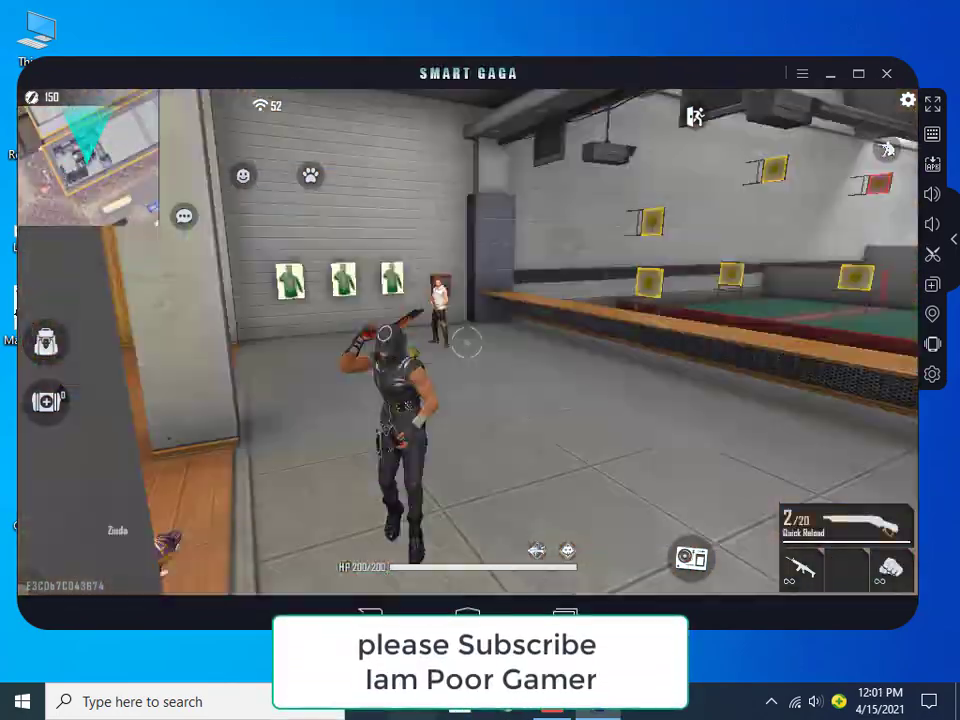
pyautogui.press('w')
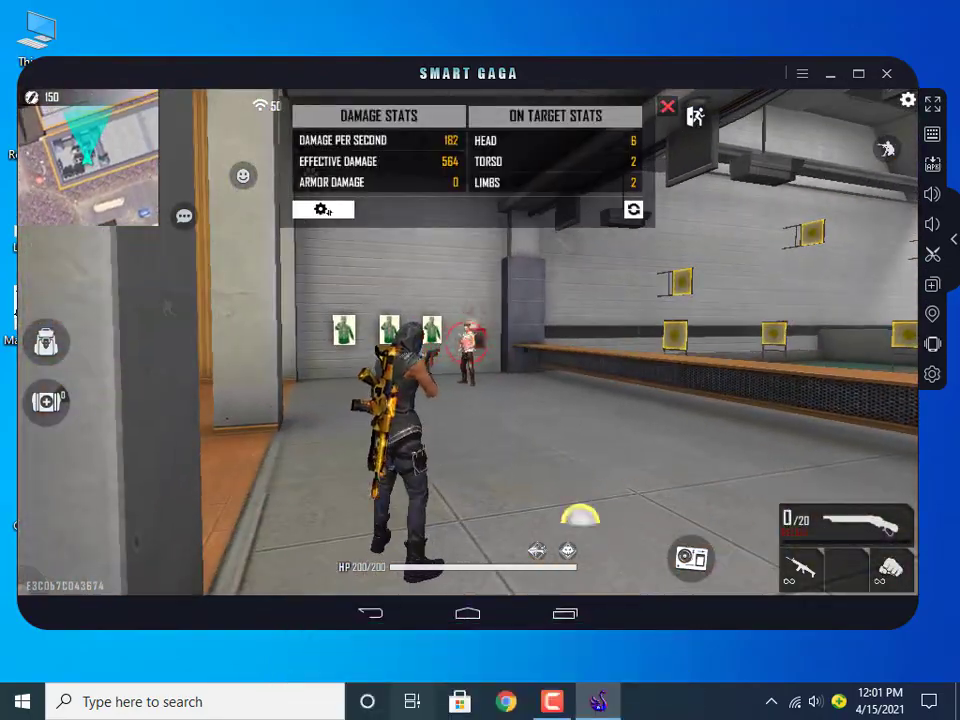
pyautogui.press('w')
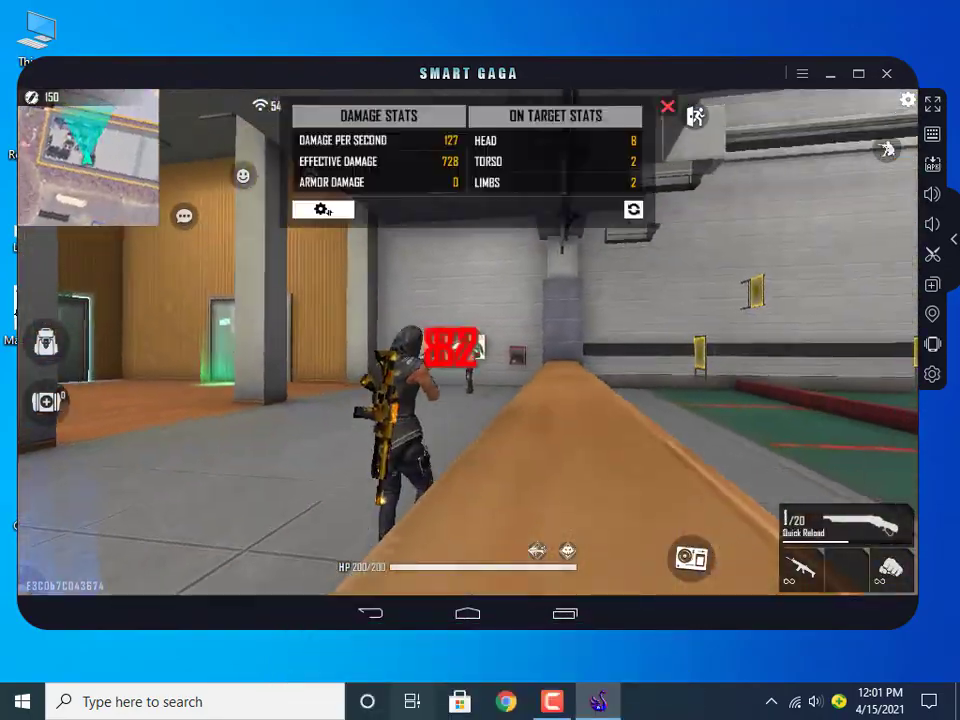